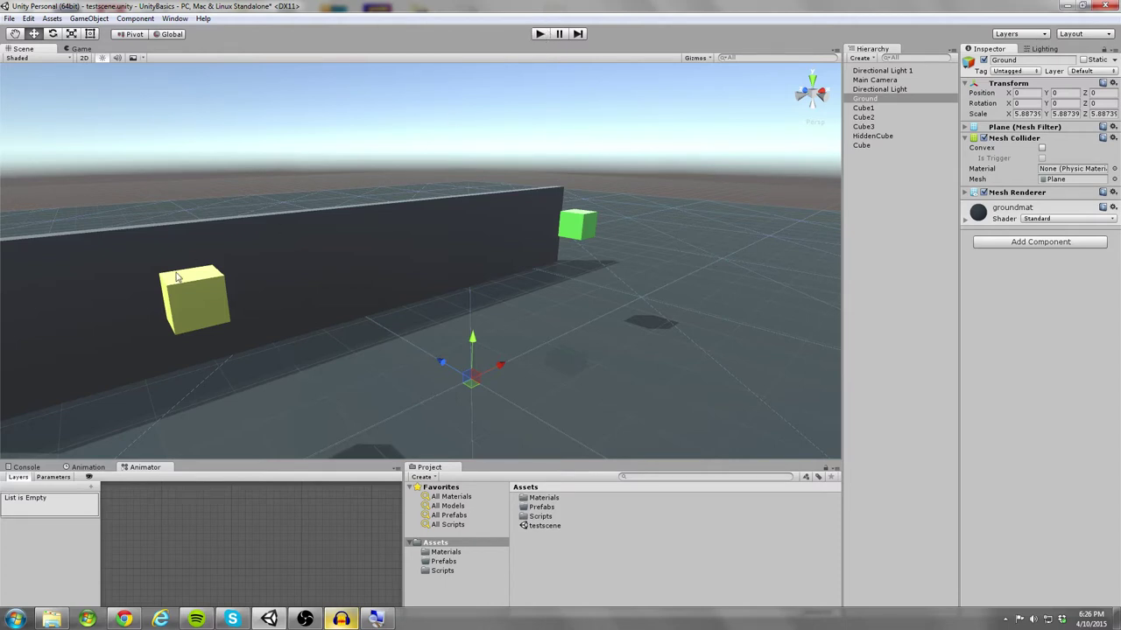
Step: After a quick test run, add a Rigidbody from Physics components to the yellow Cube3
click(540, 33)
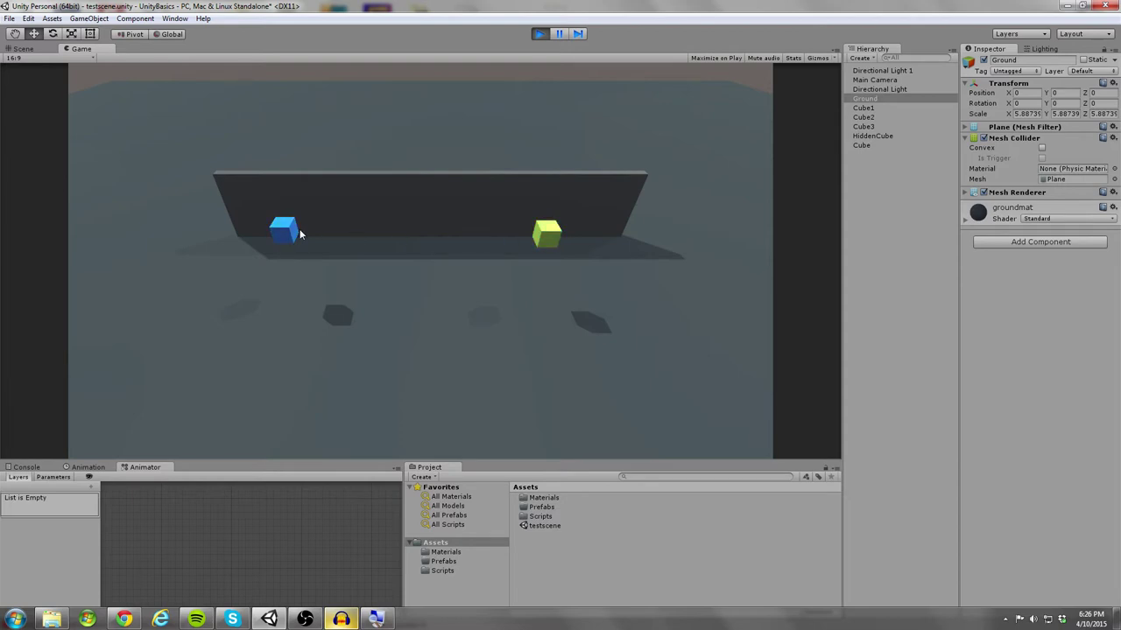
click(540, 35)
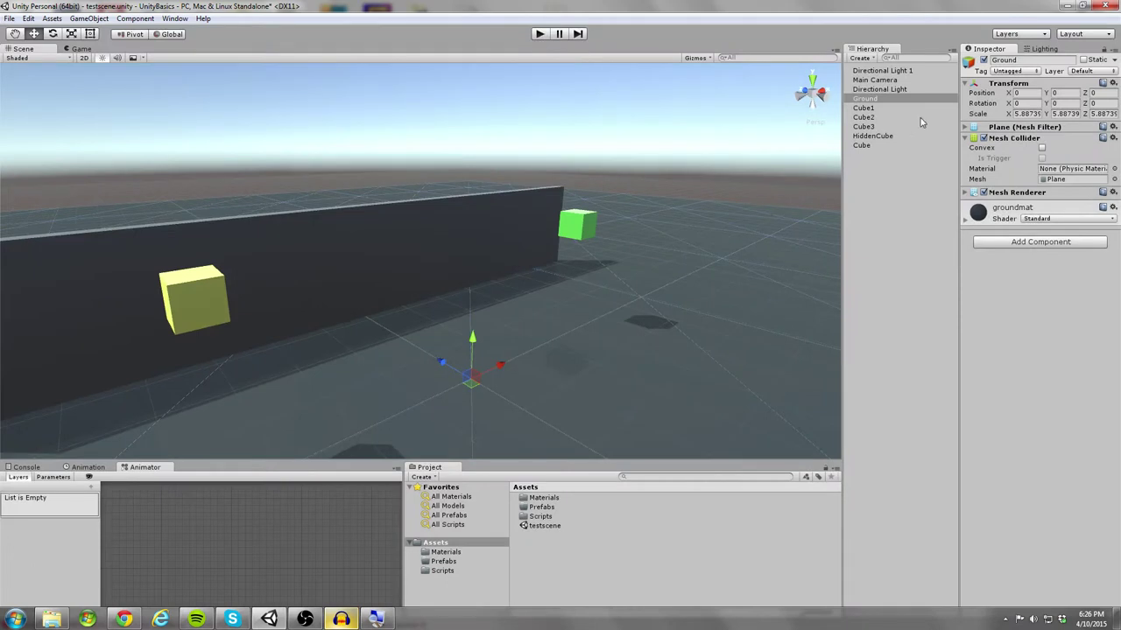
click(902, 116)
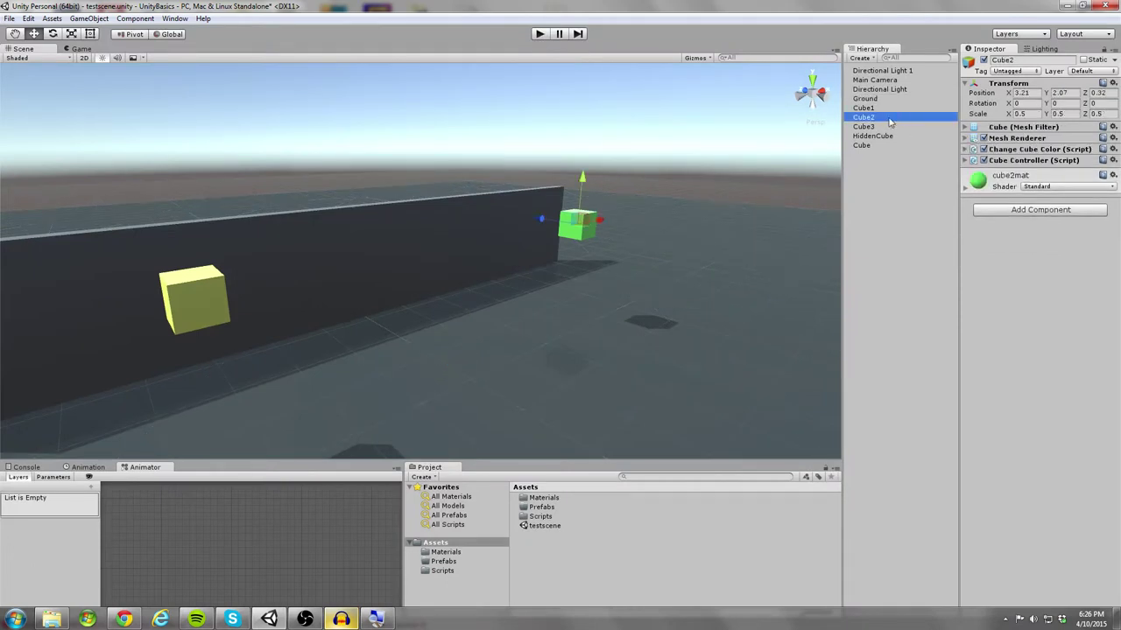
click(219, 299)
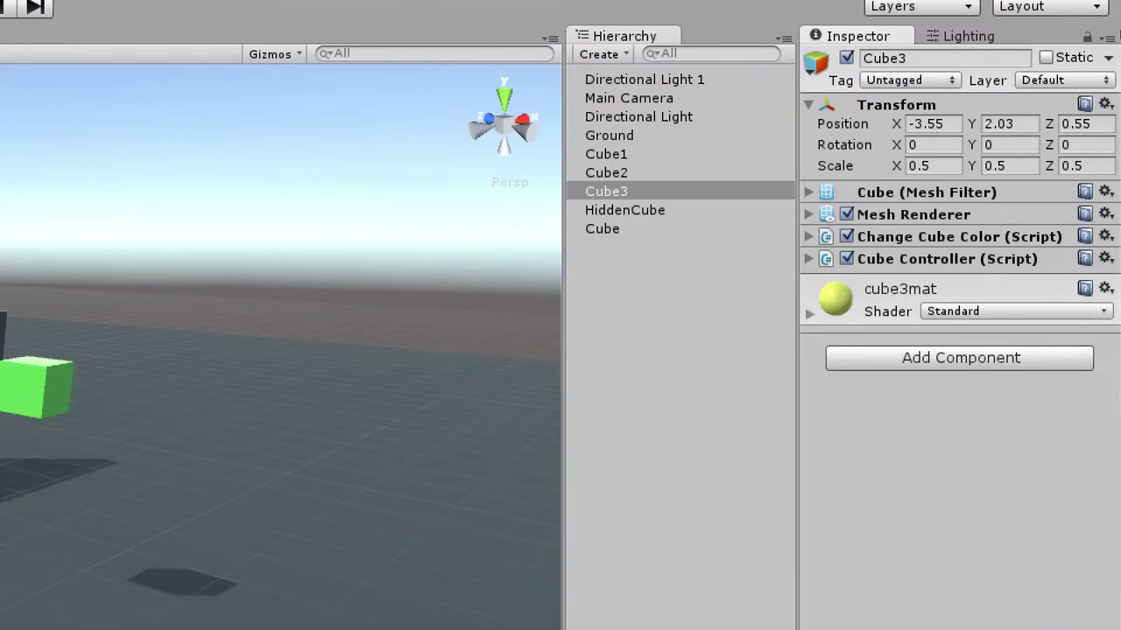
key(ctrl+shift+a)
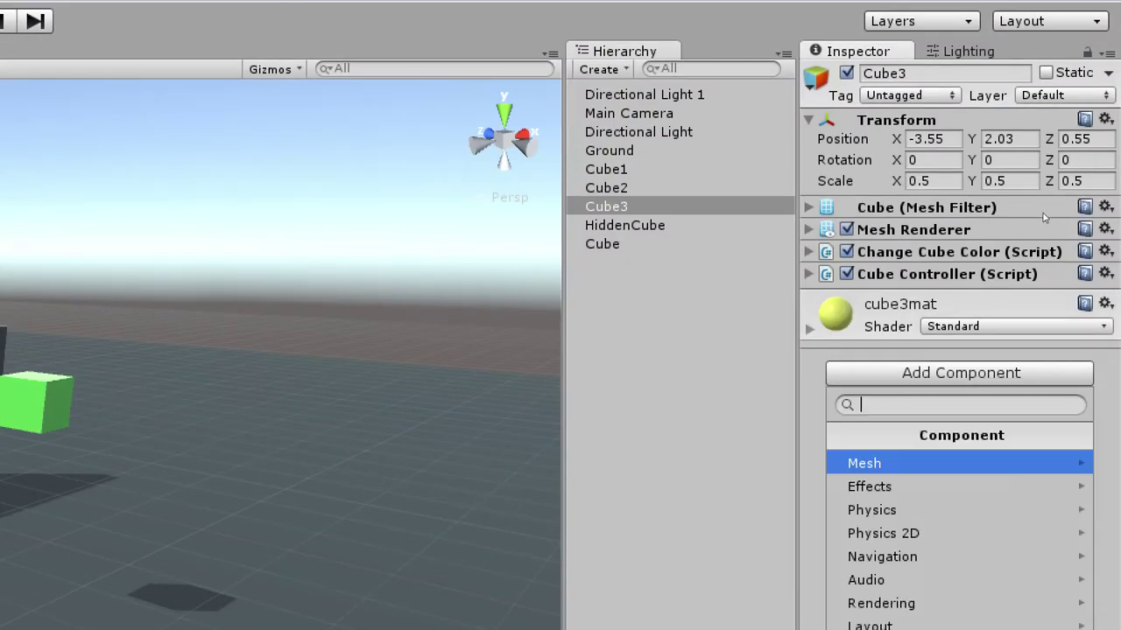
key(Down)
key(Down)
key(Right)
key(Up)
key(Up)
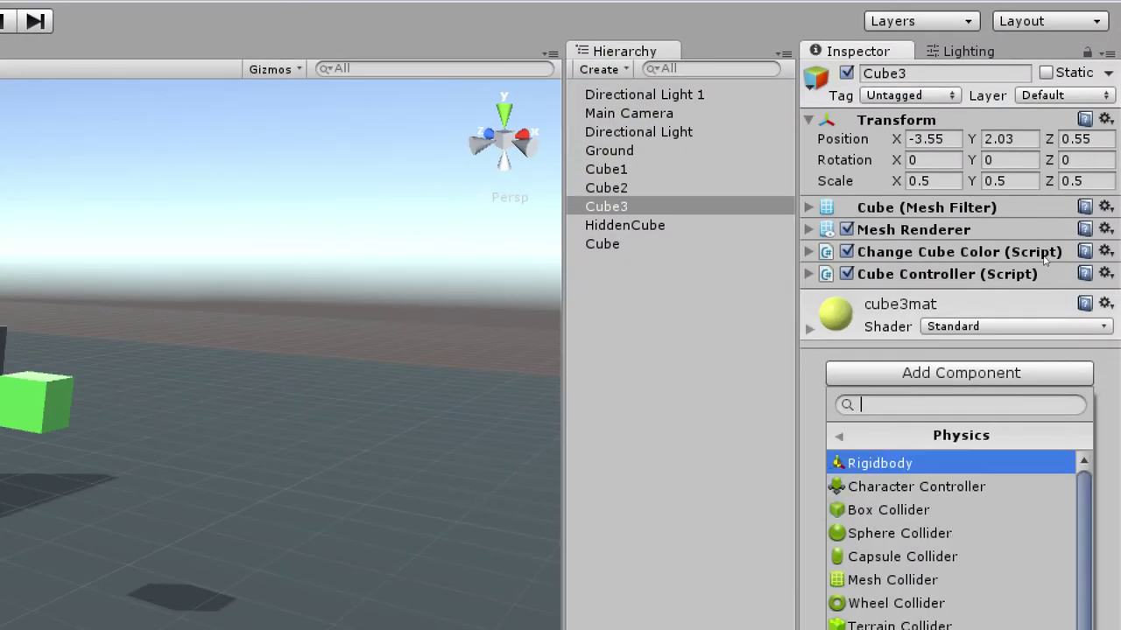
key(Return)
Step: Add a Rigidbody to the green Cube2 and run the scene to watch it fall
key(Up)
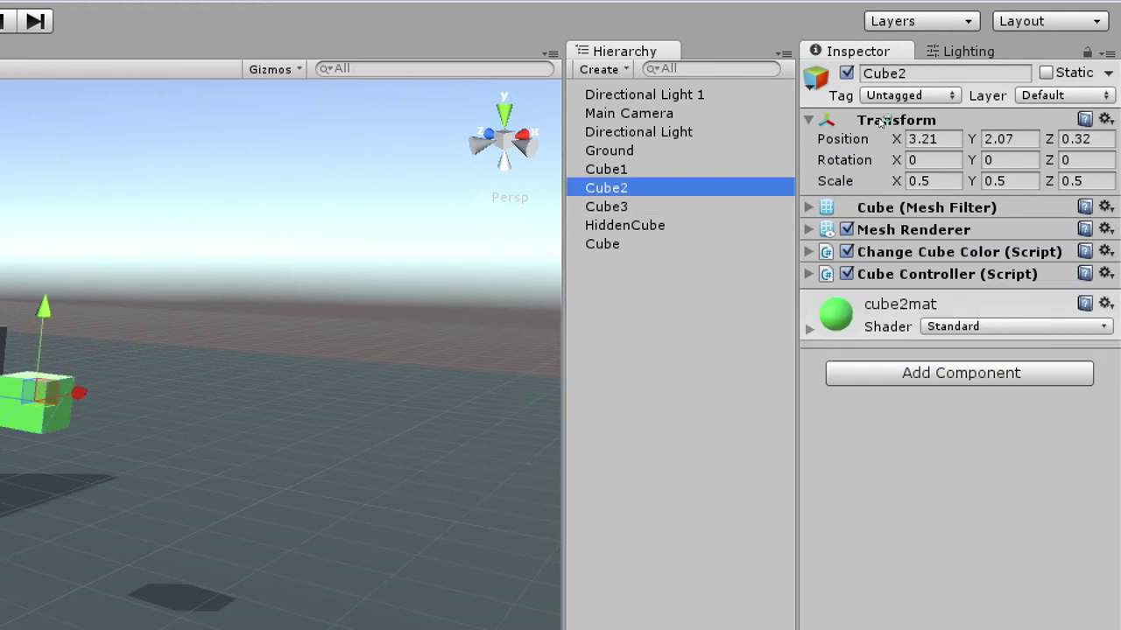
key(ctrl+shift+a)
key(Down)
key(Down)
key(Right)
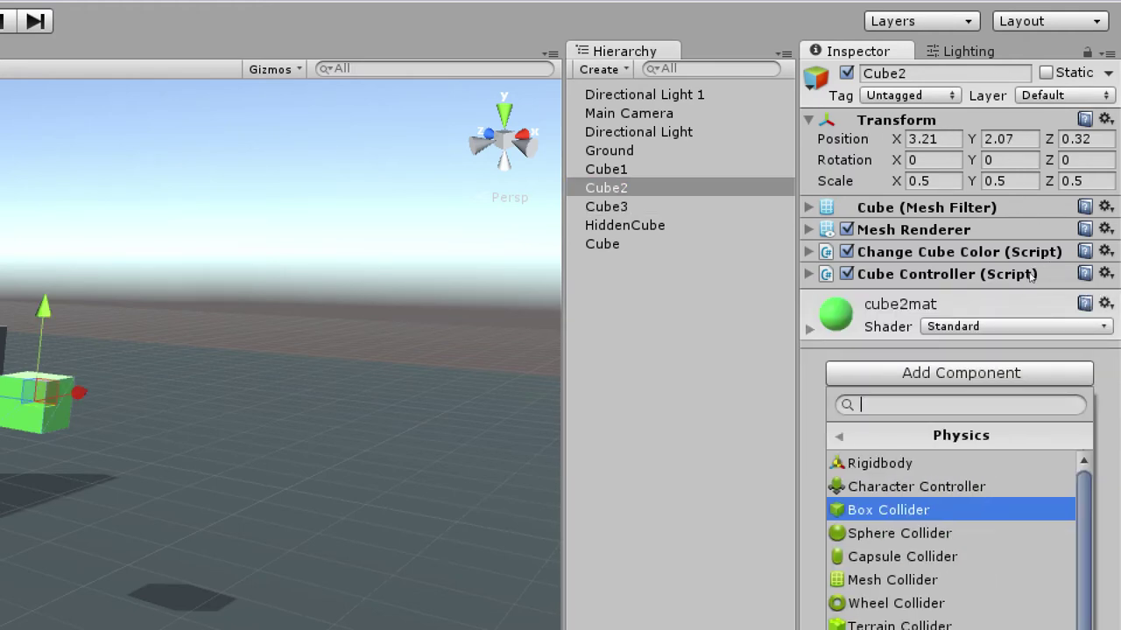
key(Up)
key(Up)
key(Return)
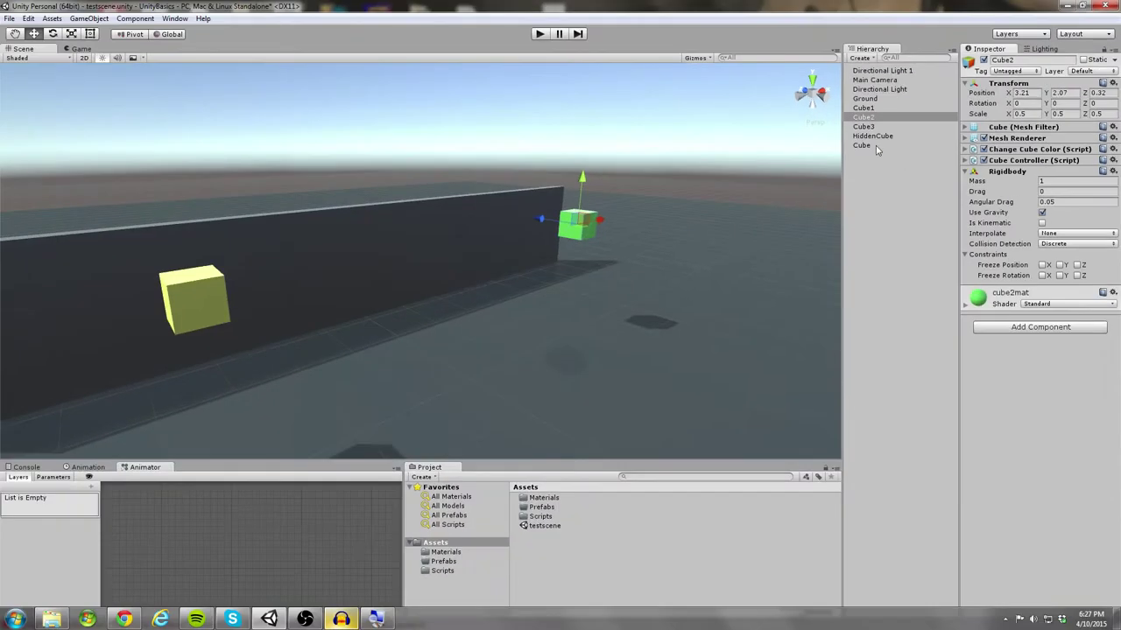
click(539, 34)
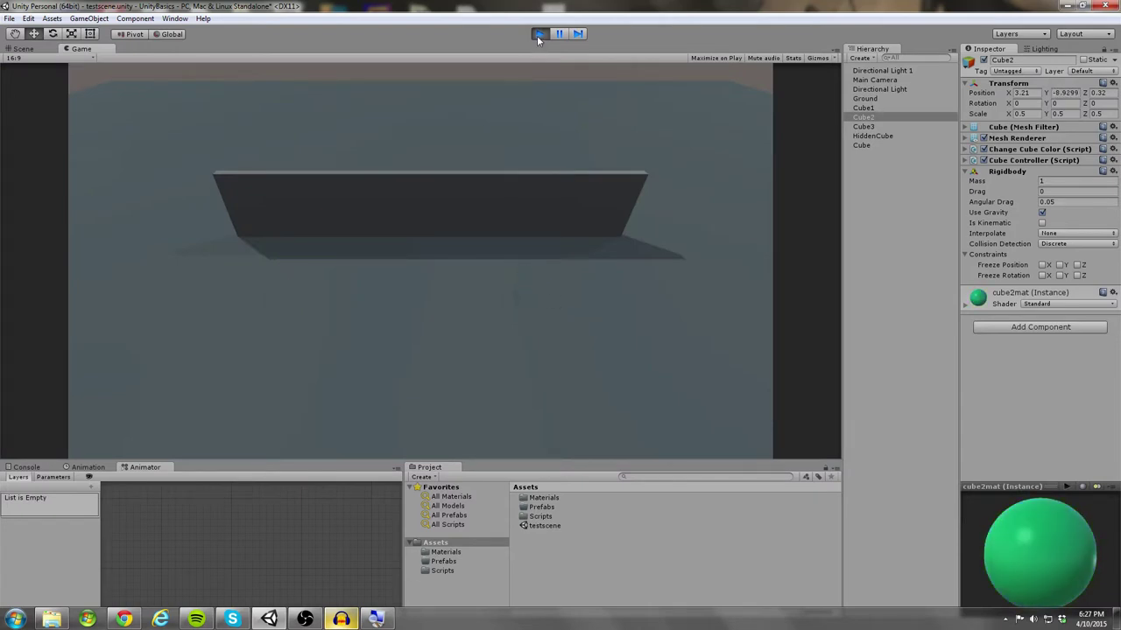
click(538, 34)
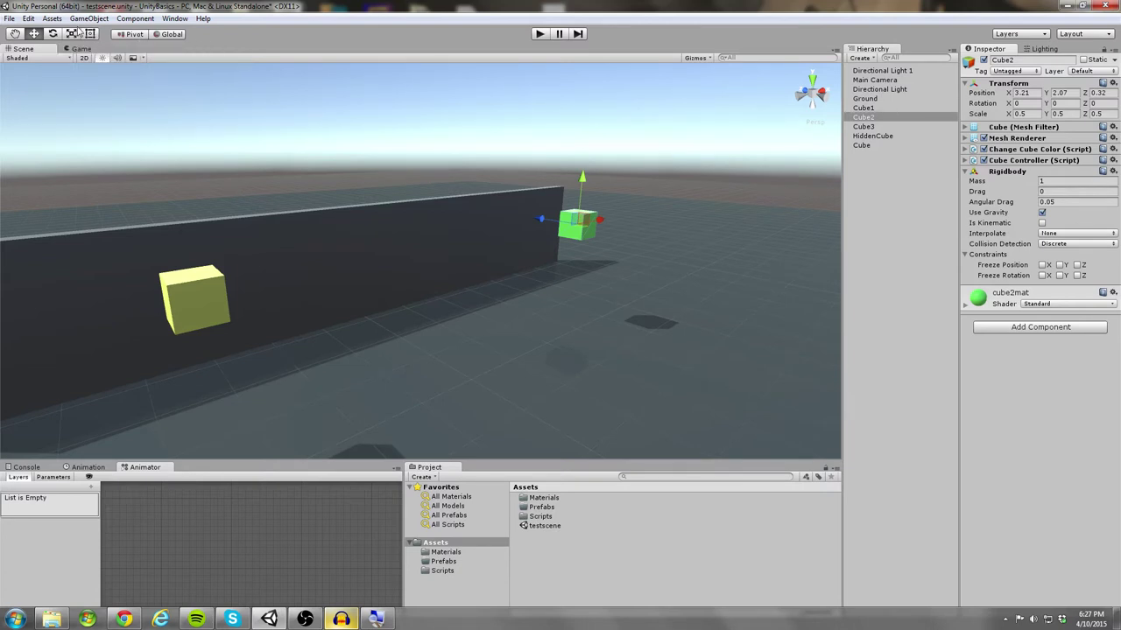
Step: Open the Physics project settings and review the gravity values, with Y at -100
click(30, 19)
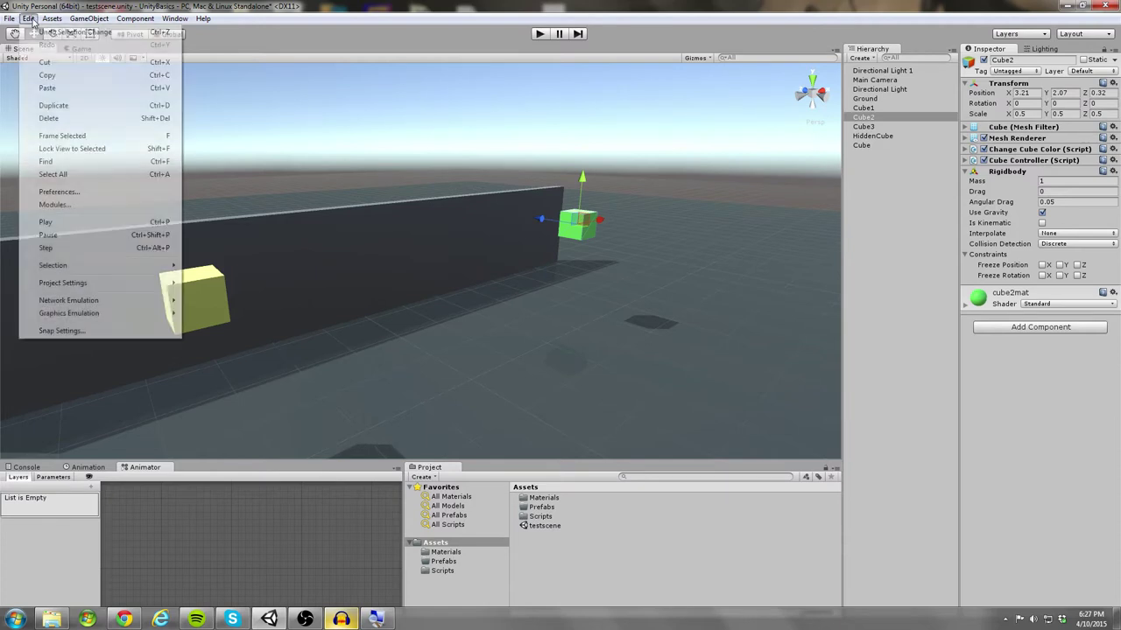
mouse_move(88, 286)
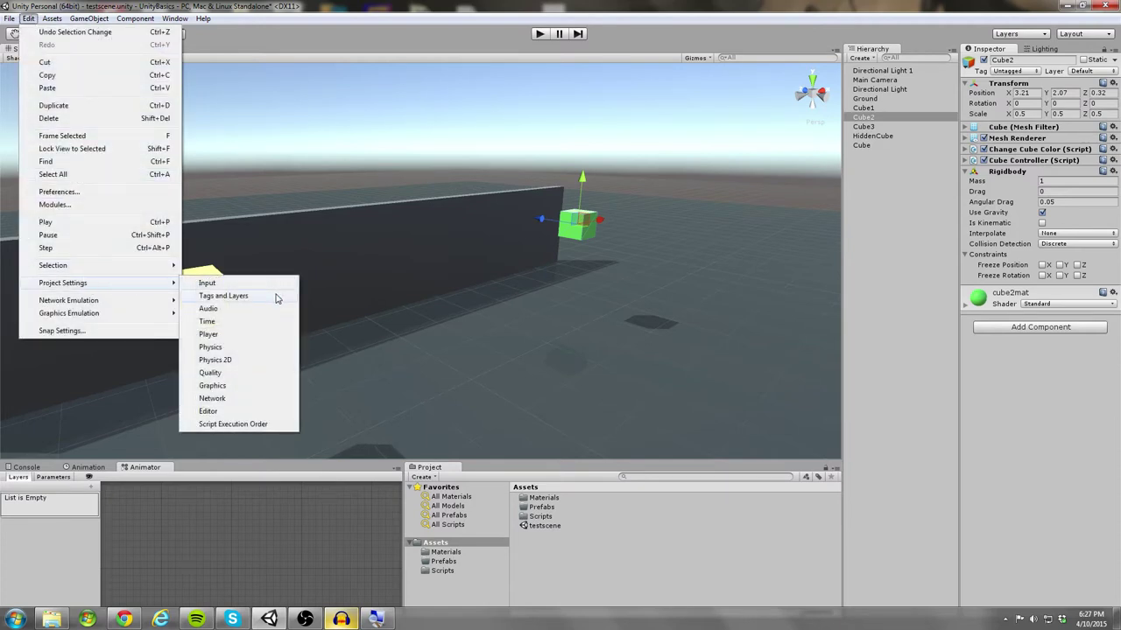
click(254, 347)
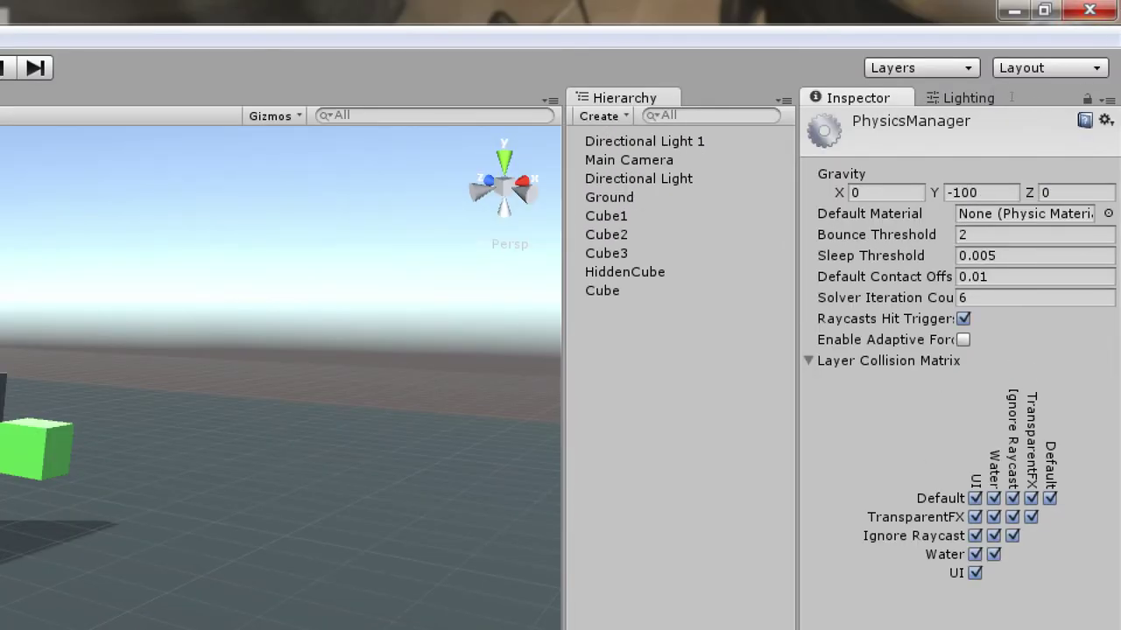
click(886, 193)
key(Tab)
key(Tab)
key(shift+Tab)
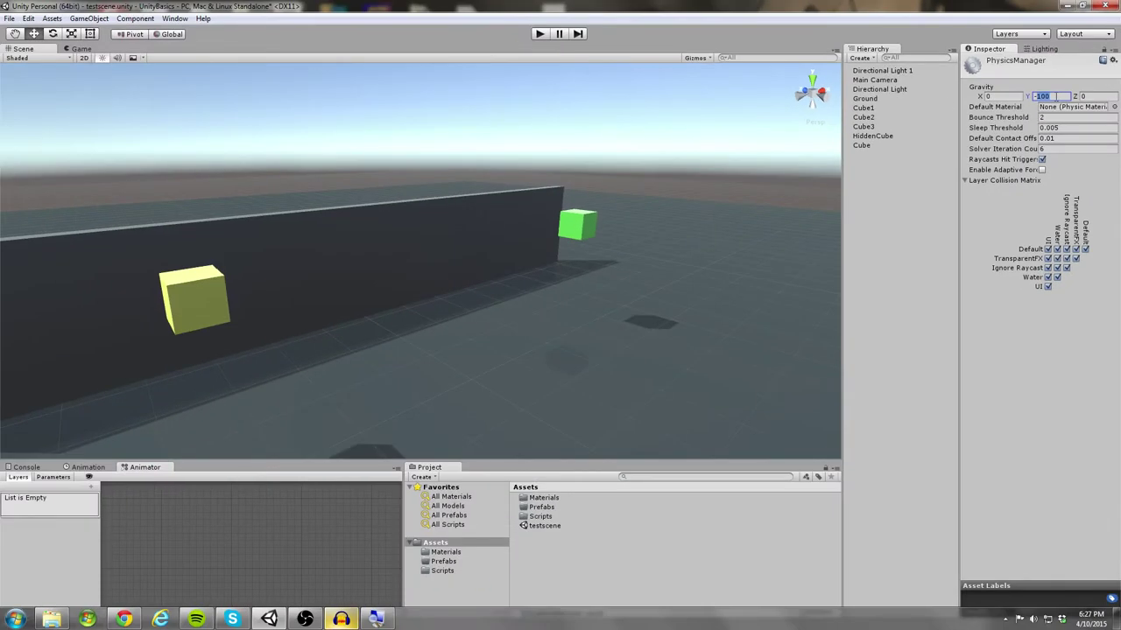
Step: Test-run the scene twice to watch both cubes drop, selecting Cube3 in between
click(542, 35)
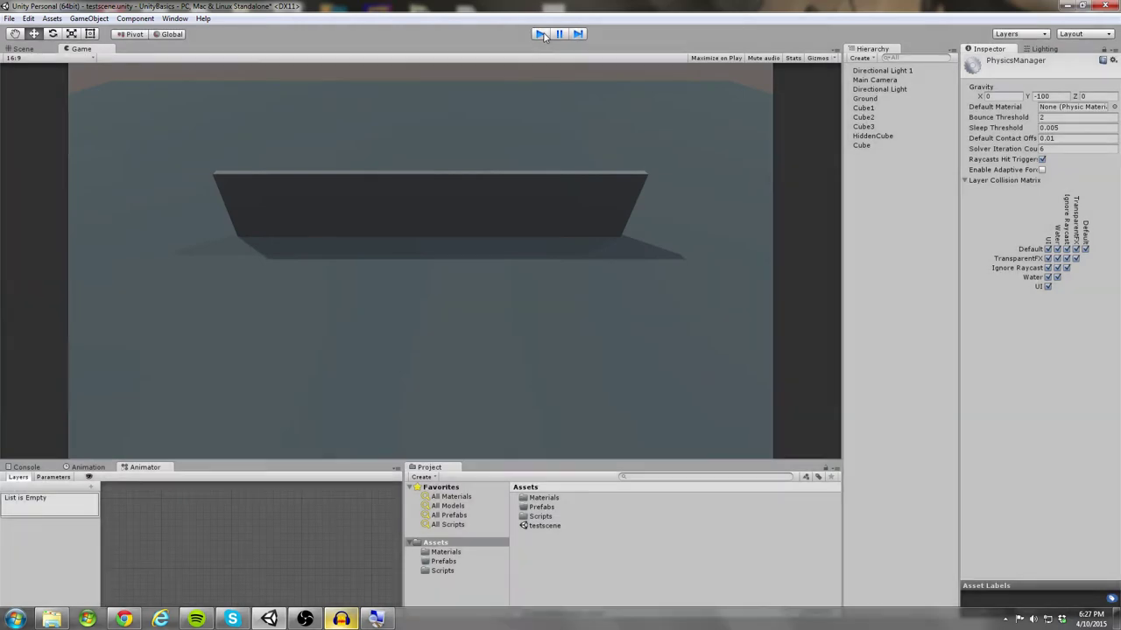
click(542, 35)
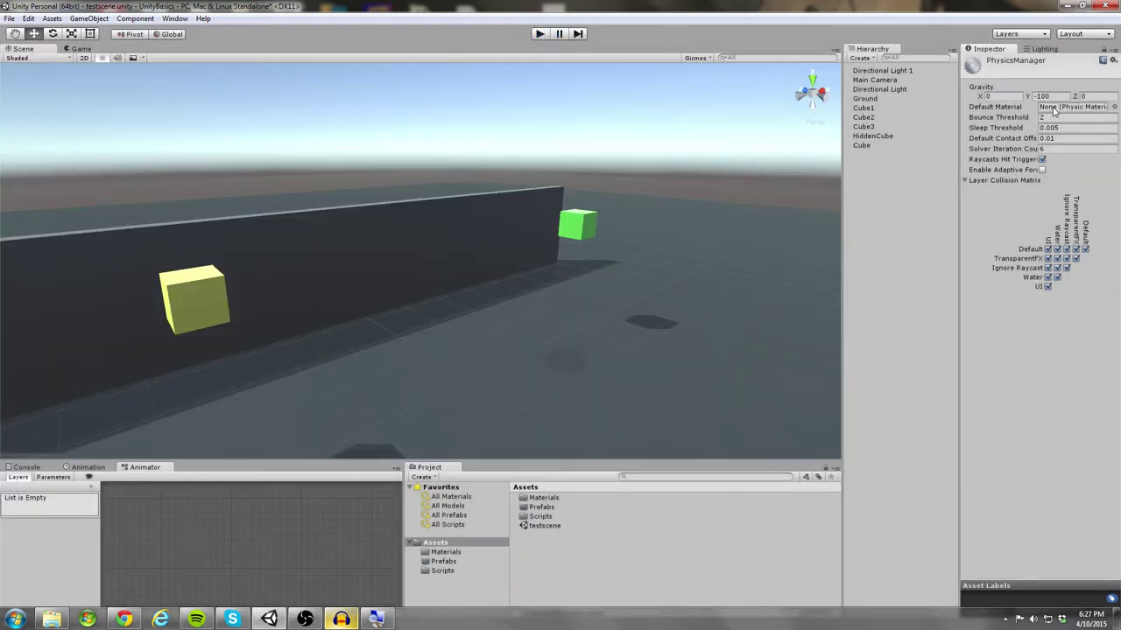
click(923, 128)
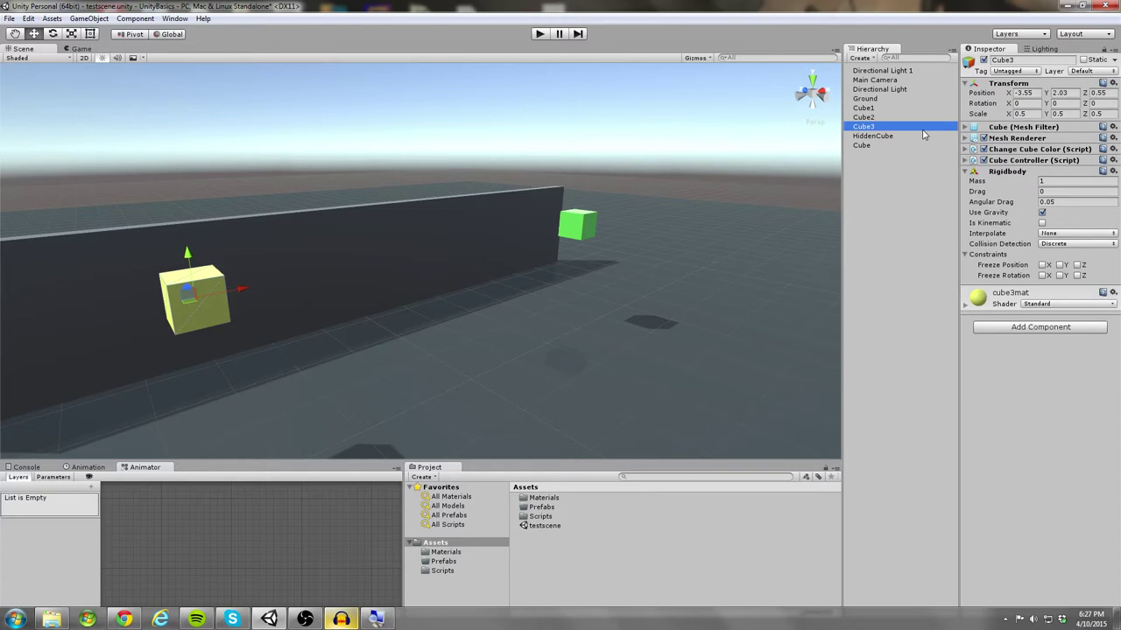
click(542, 35)
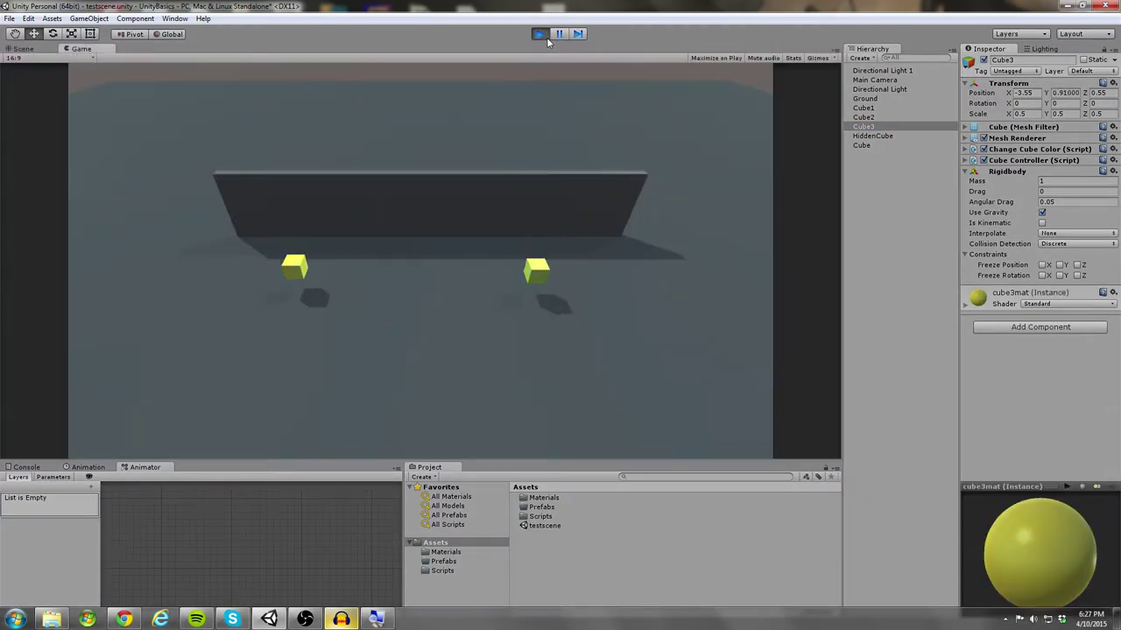
click(547, 37)
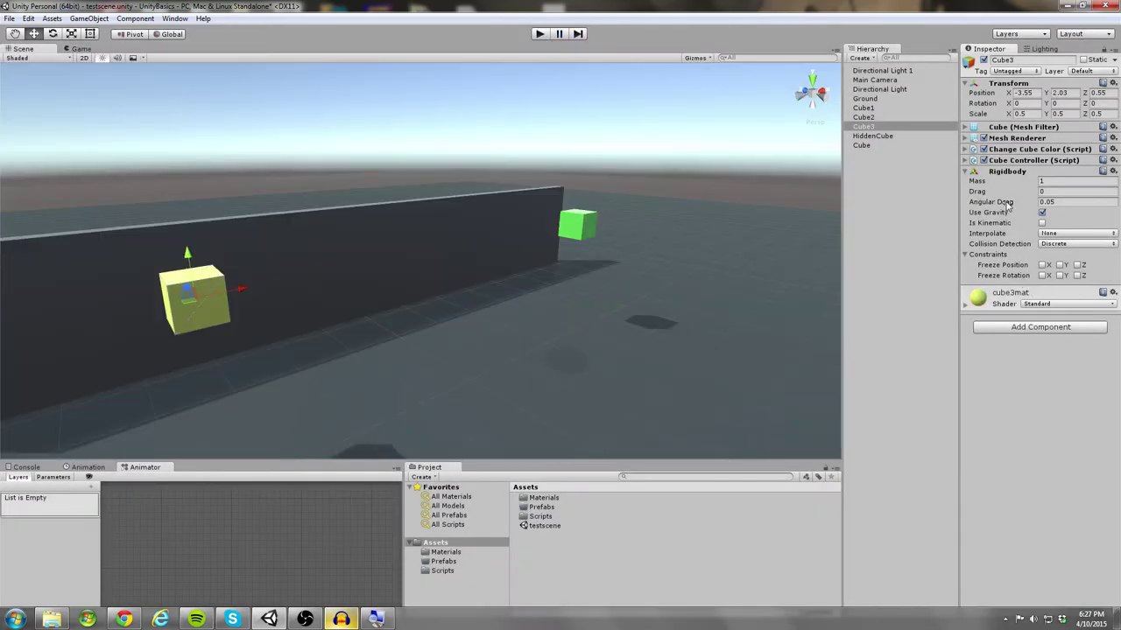
mouse_move(1008, 202)
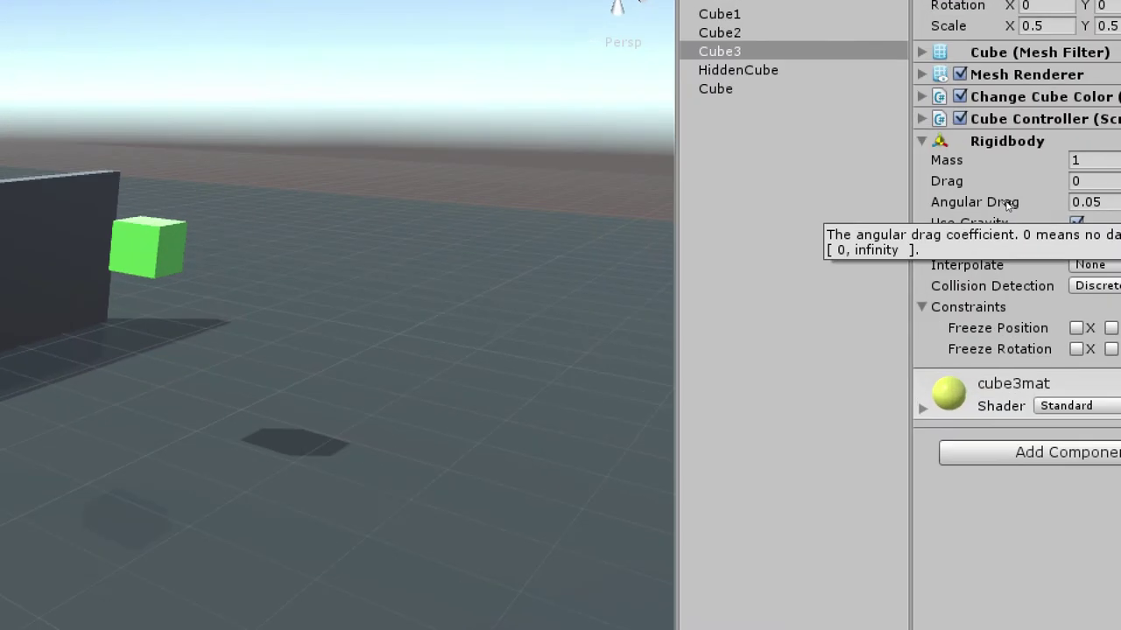
click(889, 127)
Step: Select Cube2 and browse the Physics components, comparing Box Collider and Sphere Collider
key(Up)
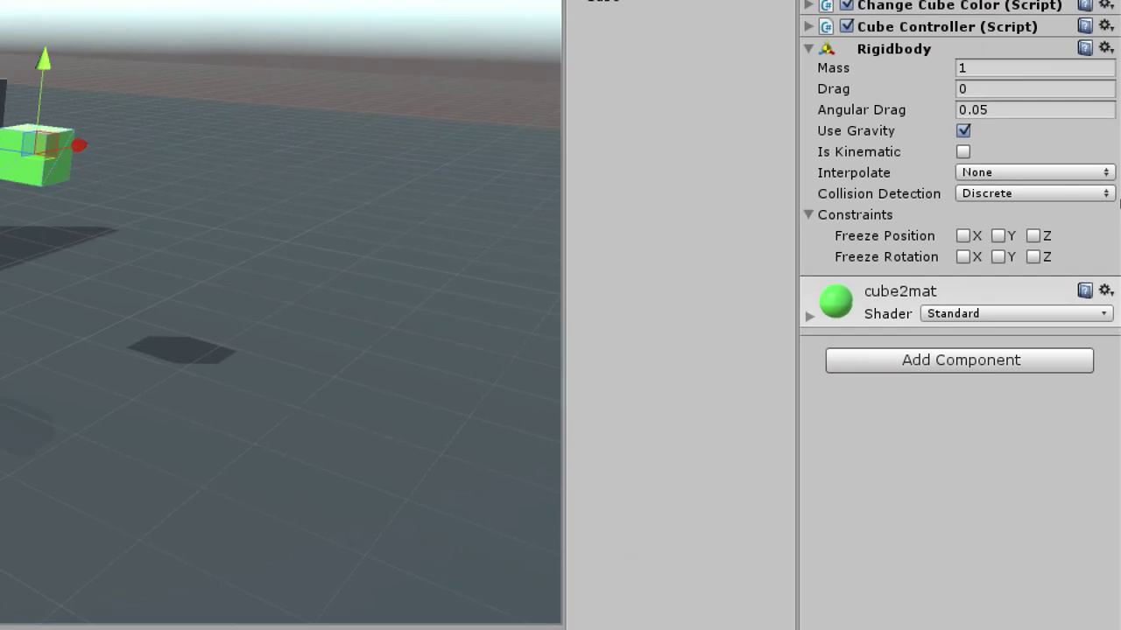
click(1072, 452)
key(Down)
key(Down)
key(Right)
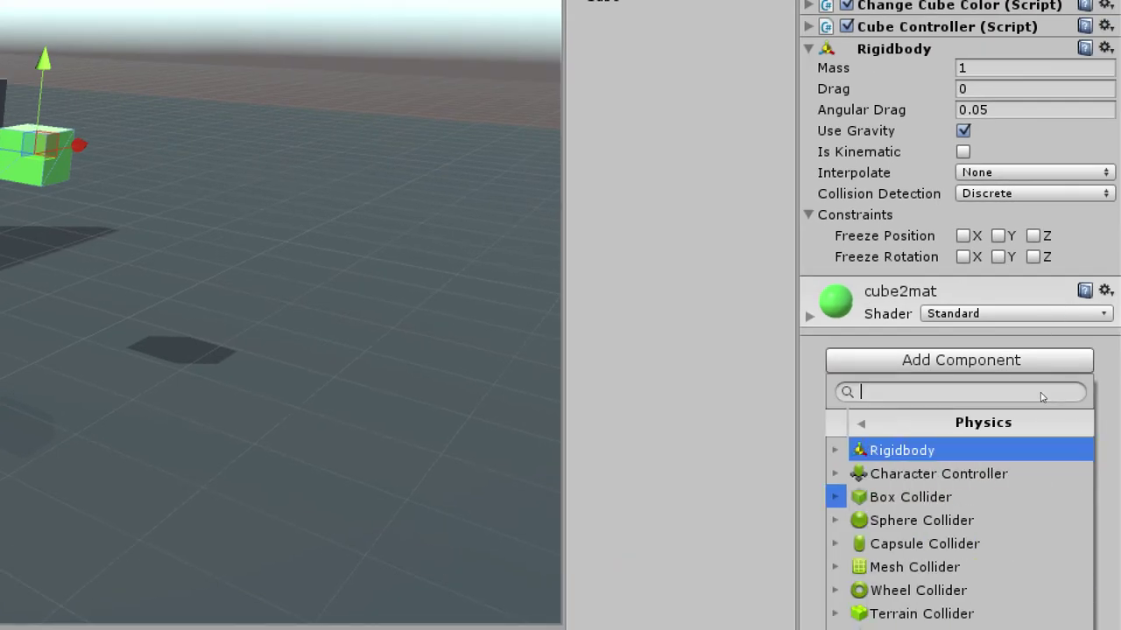
key(Down)
key(Down)
key(Down)
key(Down)
key(Down)
key(Down)
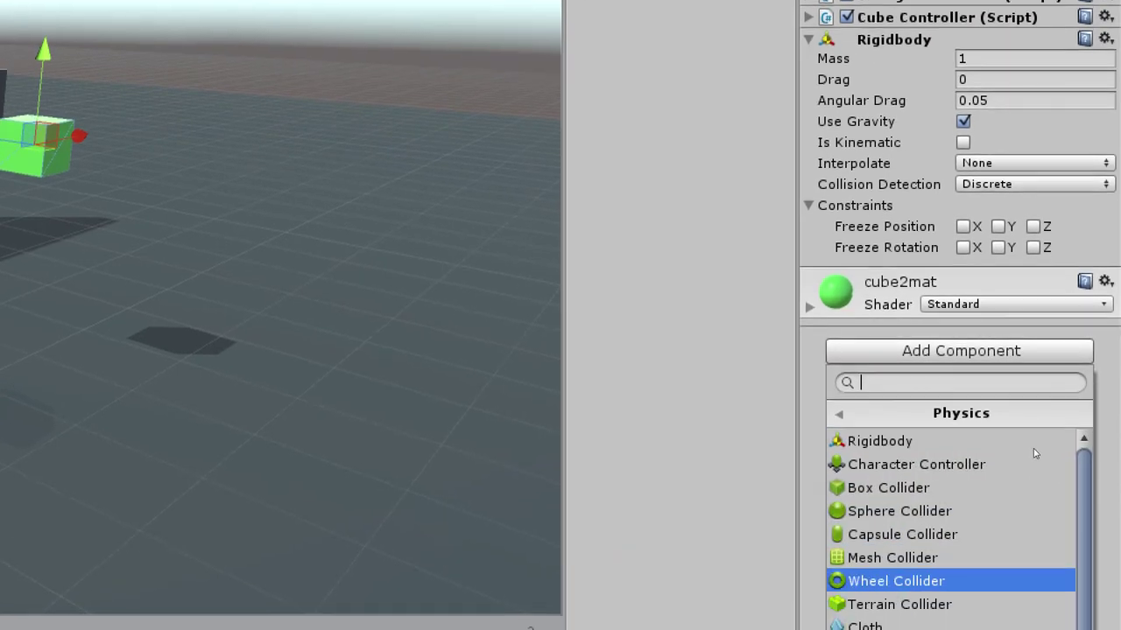
key(Up)
key(Up)
key(Up)
key(Up)
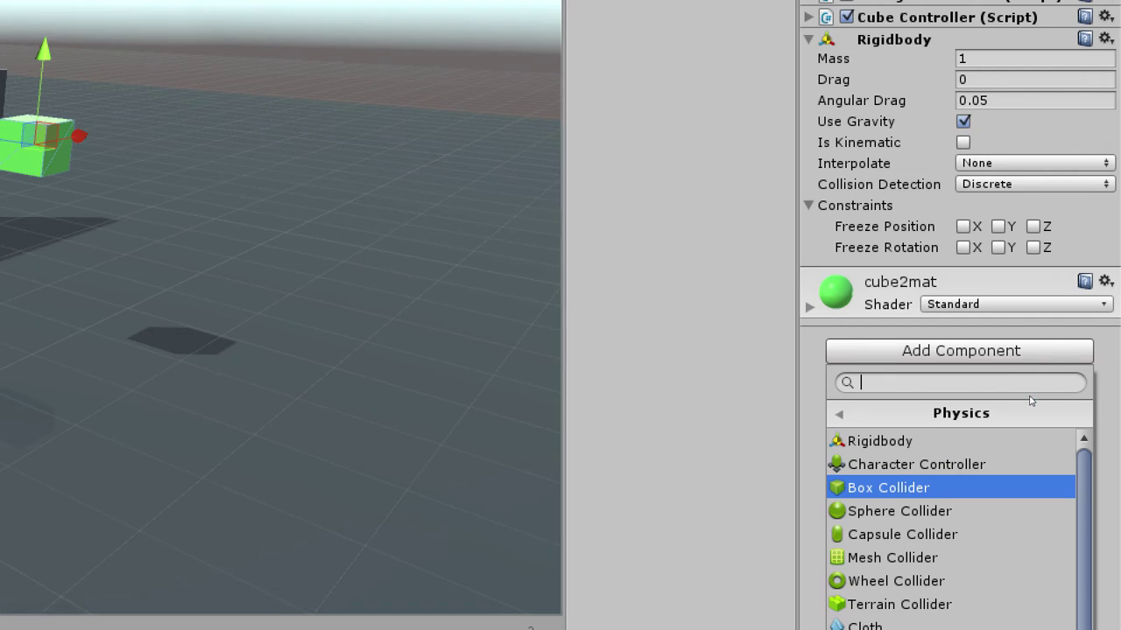
key(Down)
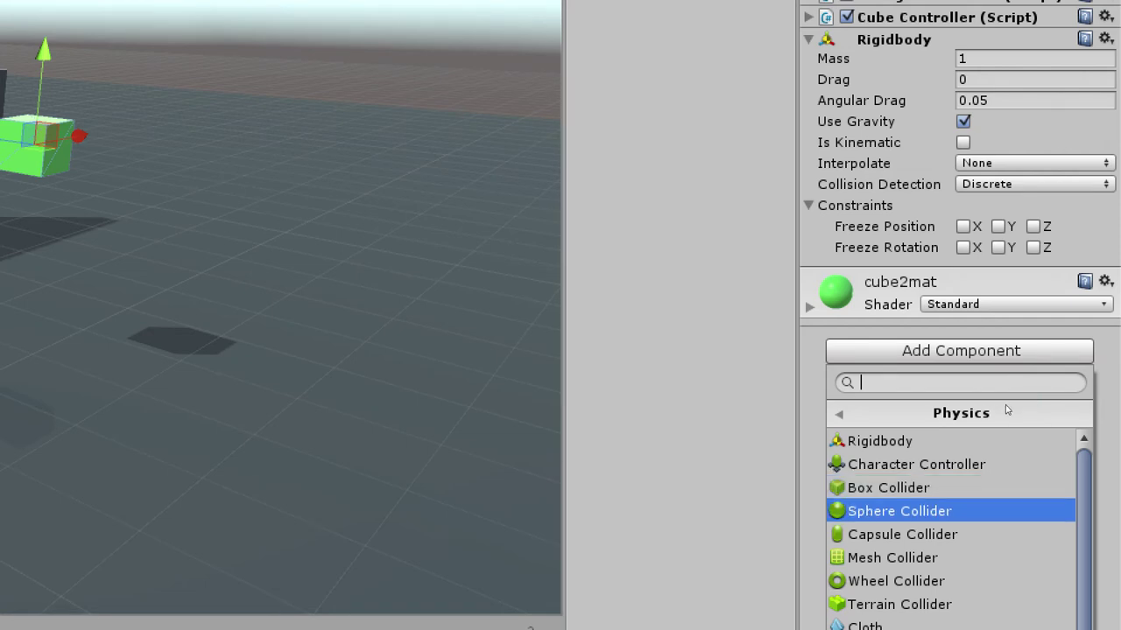
key(Up)
key(Down)
key(Down)
key(Up)
key(Up)
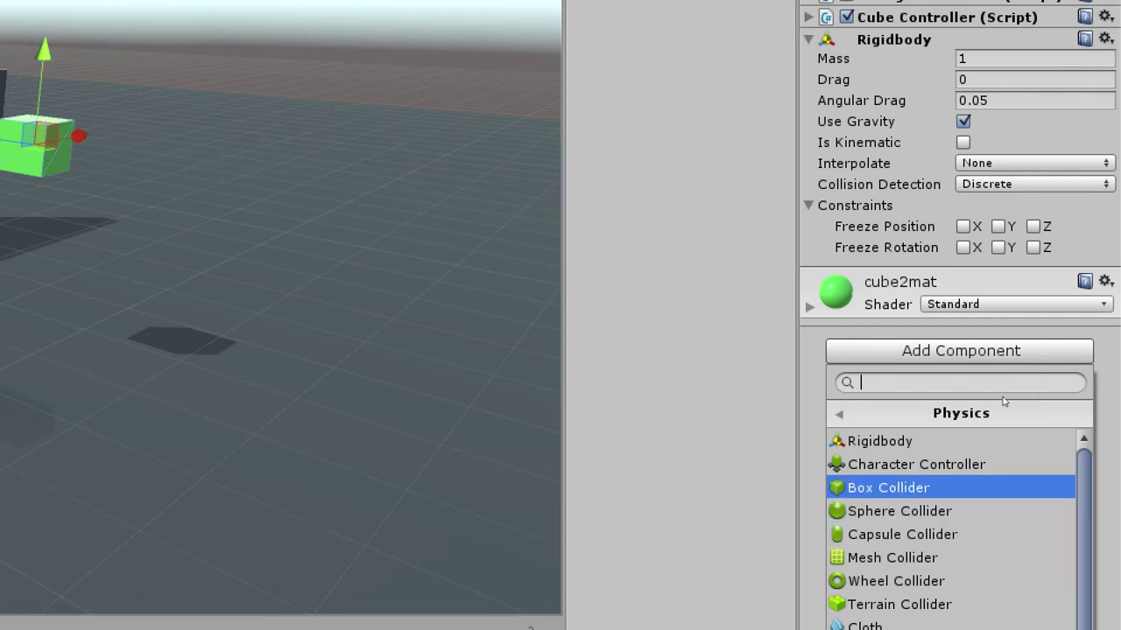
Step: Look over the Sphere and Capsule Collider options, then add a Box Collider to Cube2
key(Down)
key(Down)
key(Down)
key(Down)
key(Down)
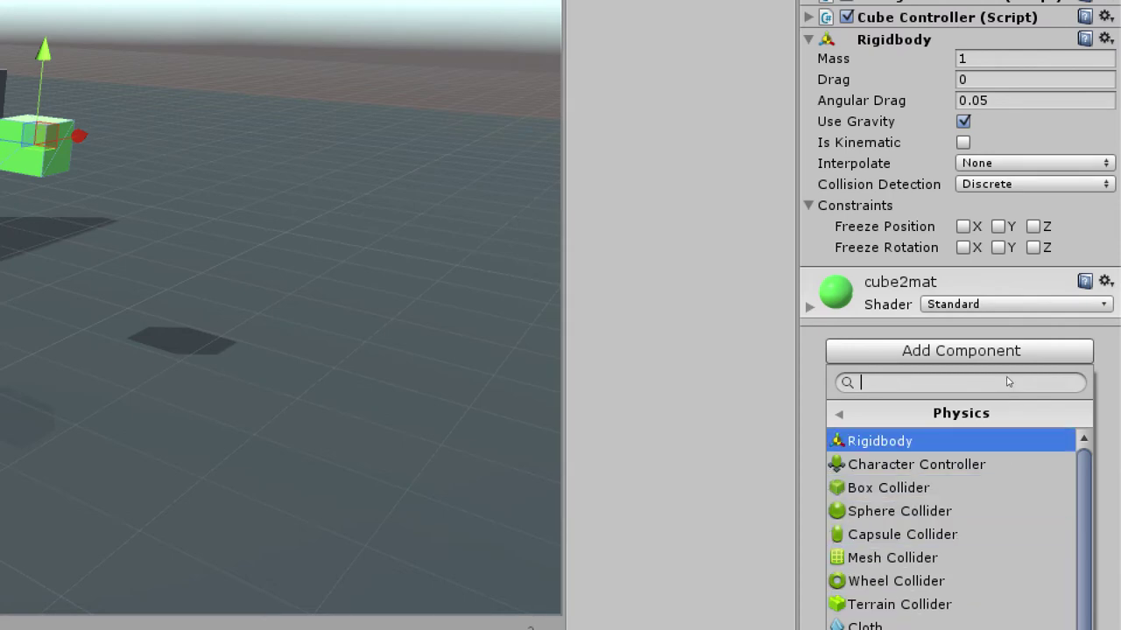
key(Down)
key(Down)
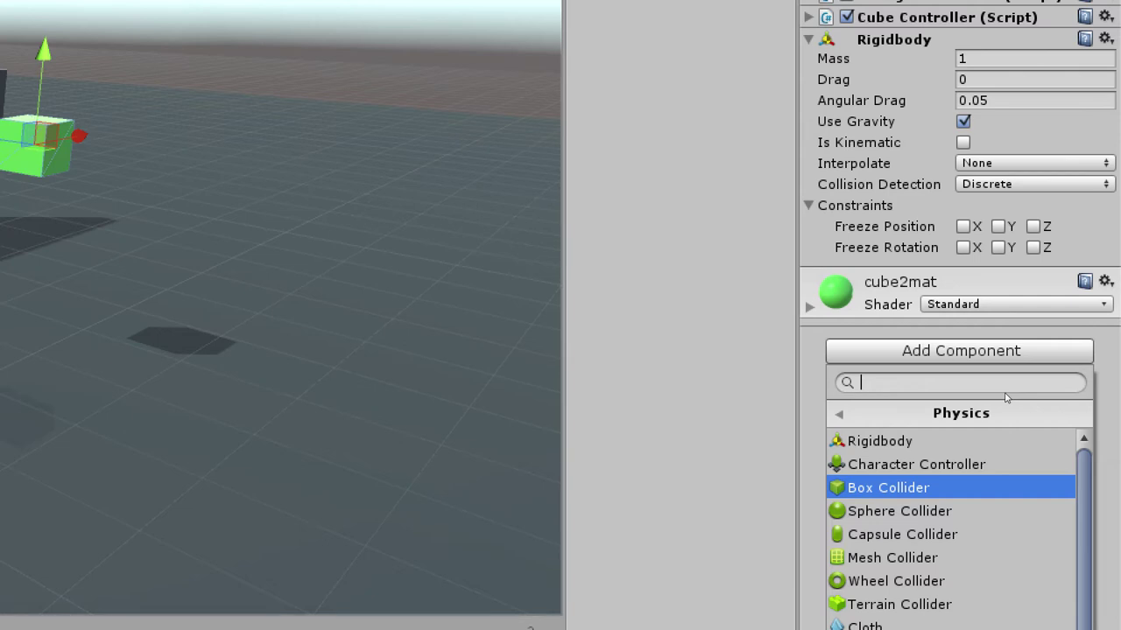
key(Down)
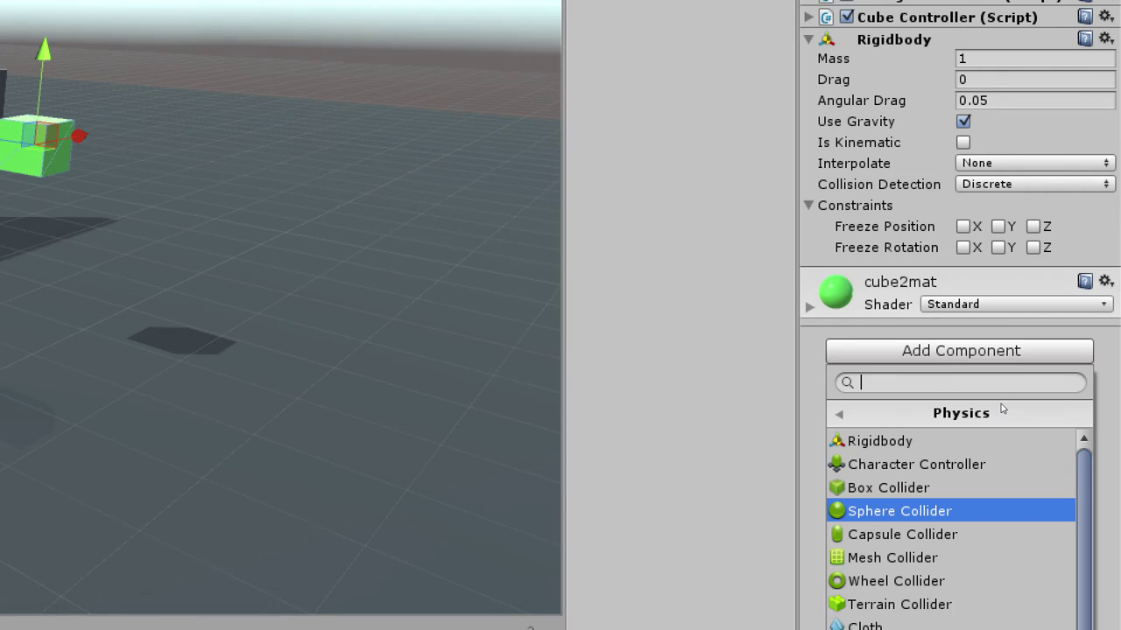
key(Down)
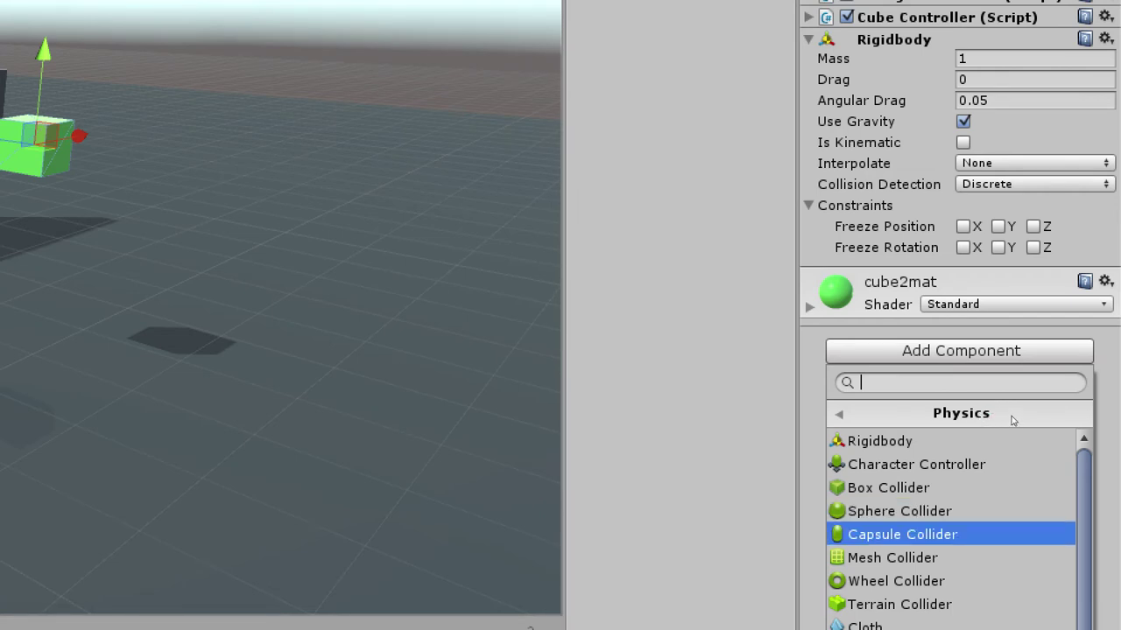
key(Up)
key(Up)
key(Down)
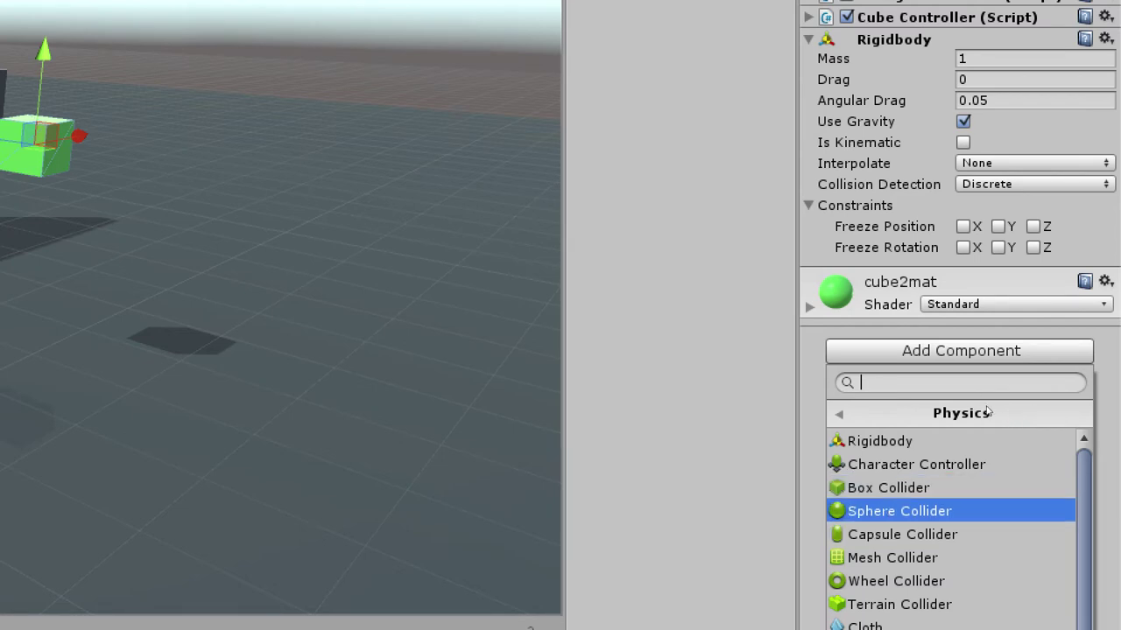
key(Up)
key(Up)
key(Down)
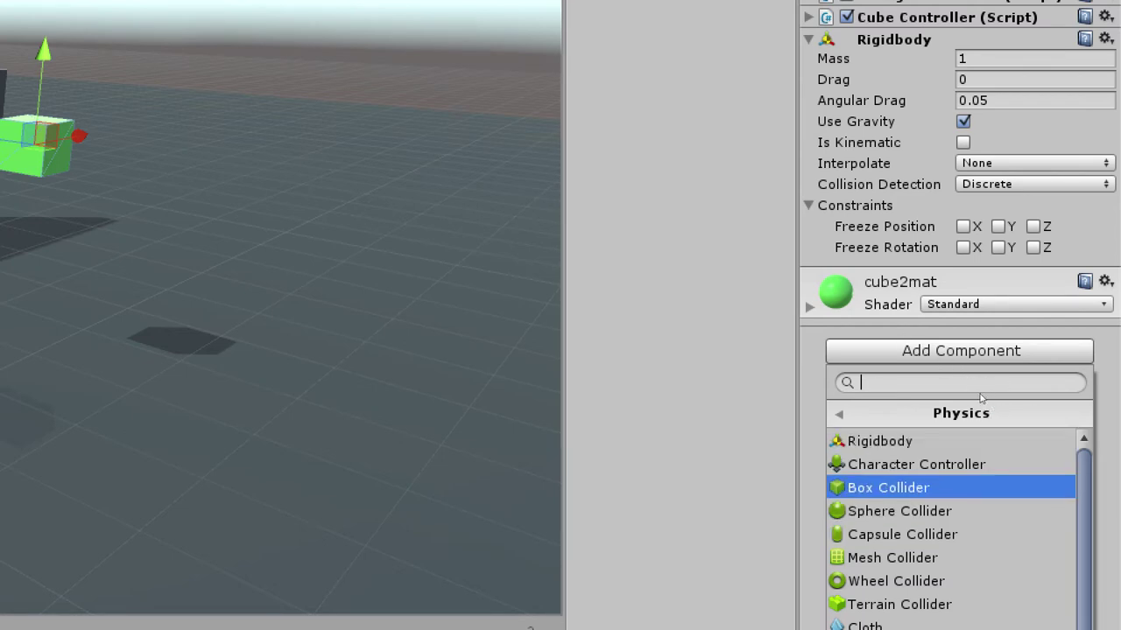
key(Return)
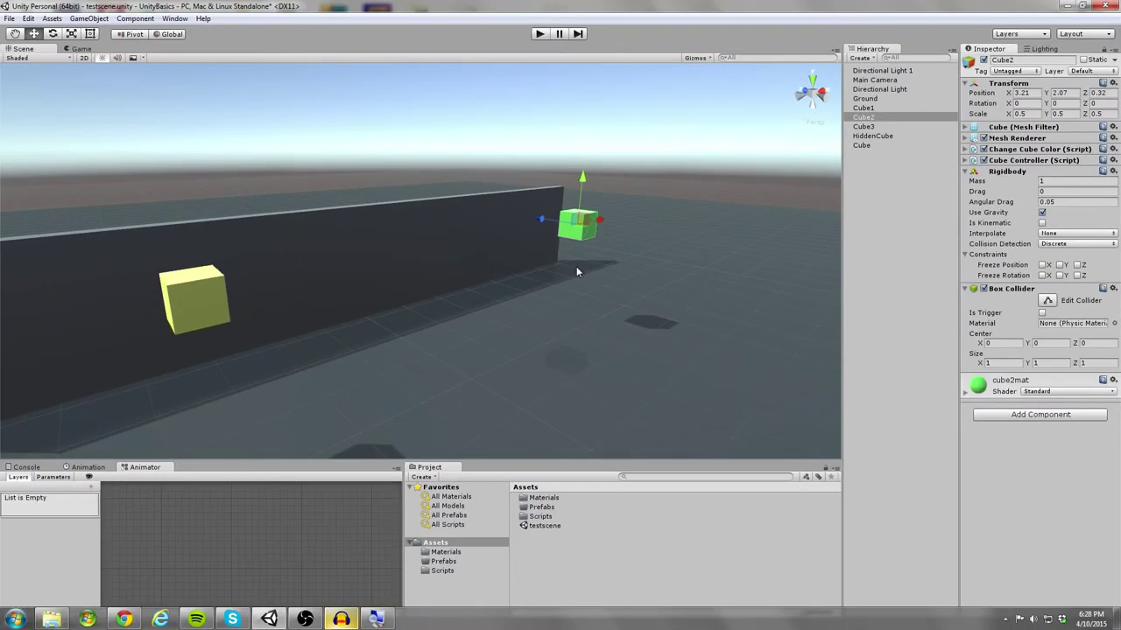
Step: Edit the green cube's collider shape and stretch its bottom face down below the cube
middle_drag(576, 266, 500, 327)
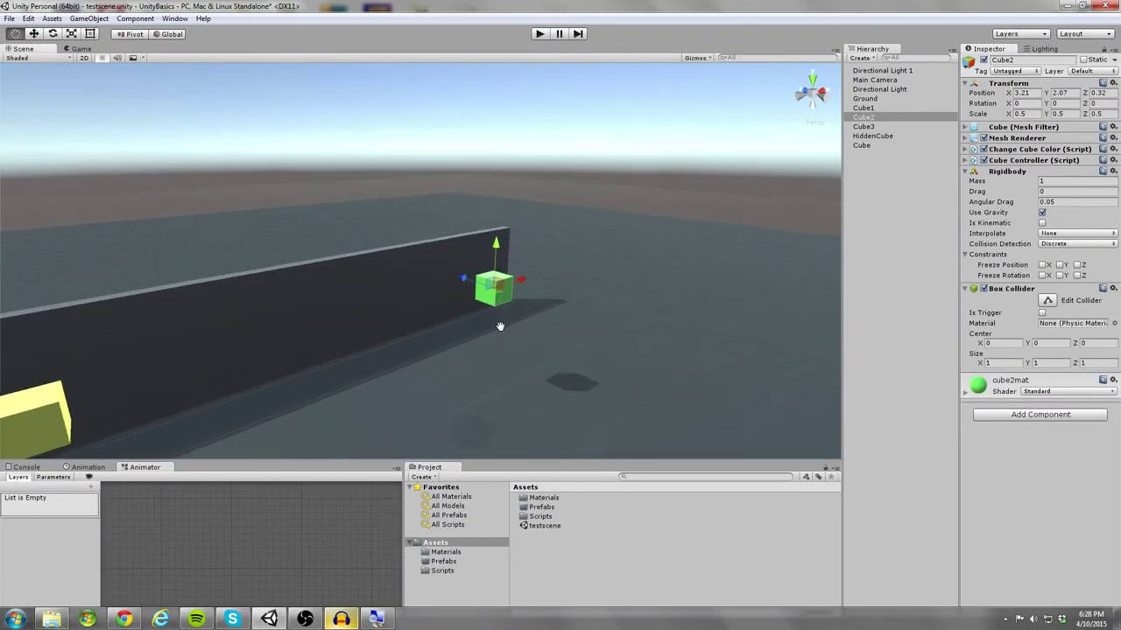
scroll(507, 297, up, 6)
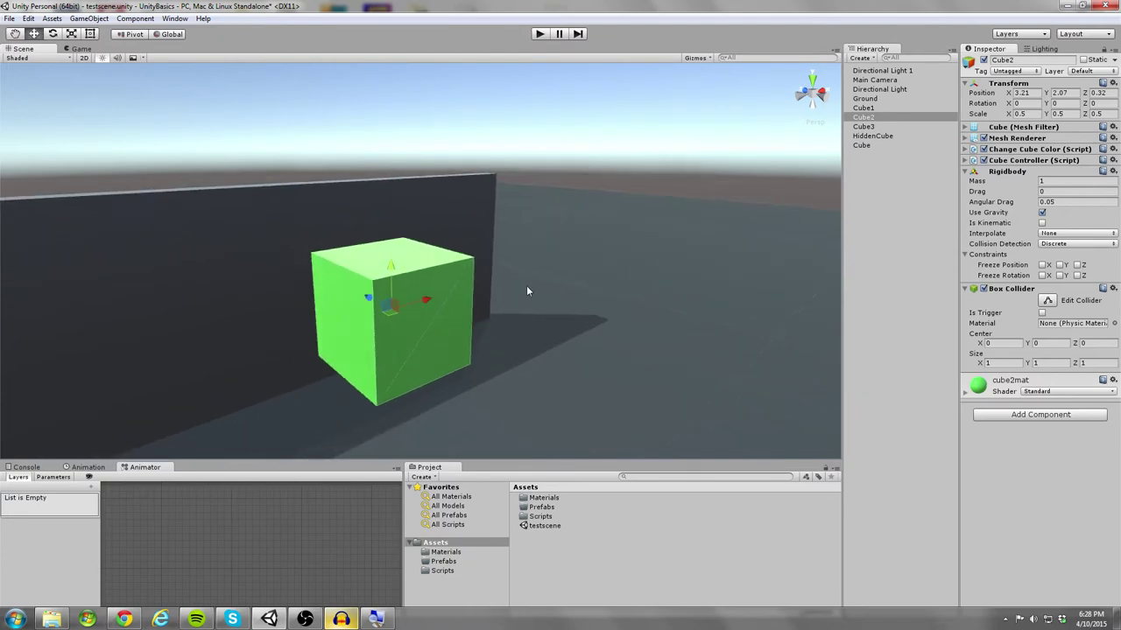
click(1048, 301)
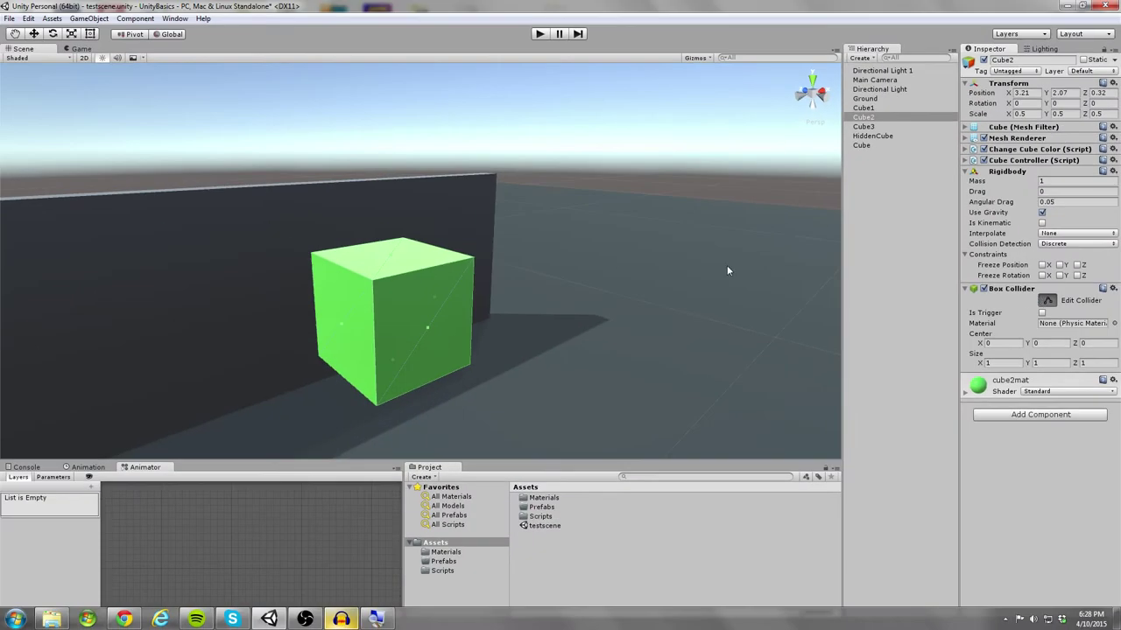
alt+drag(538, 334, 487, 315)
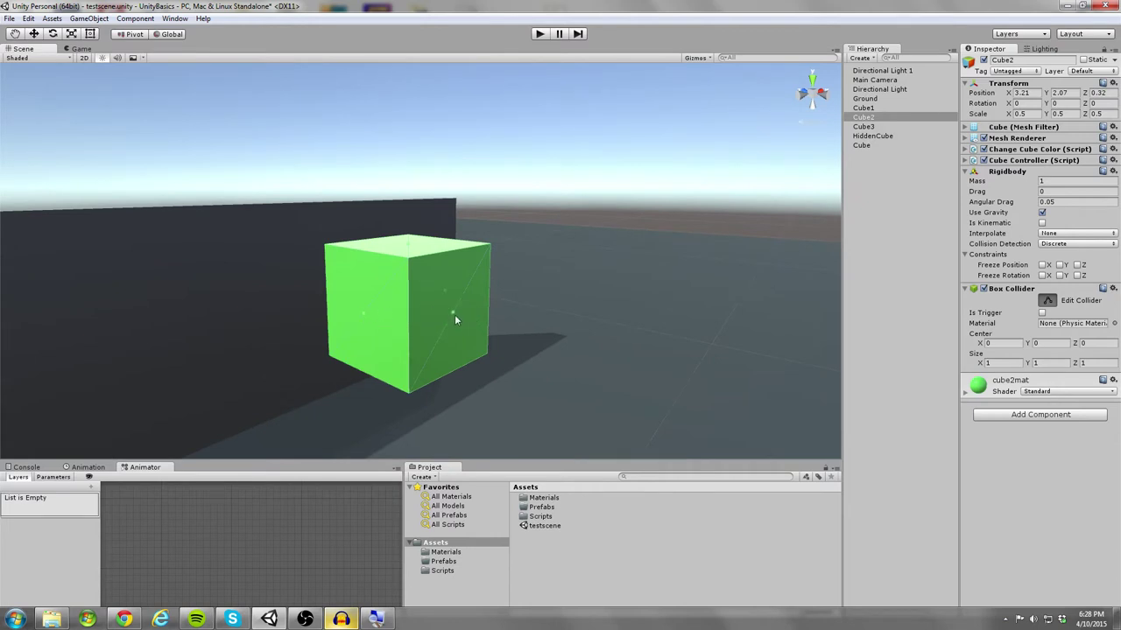
drag(454, 317, 525, 294)
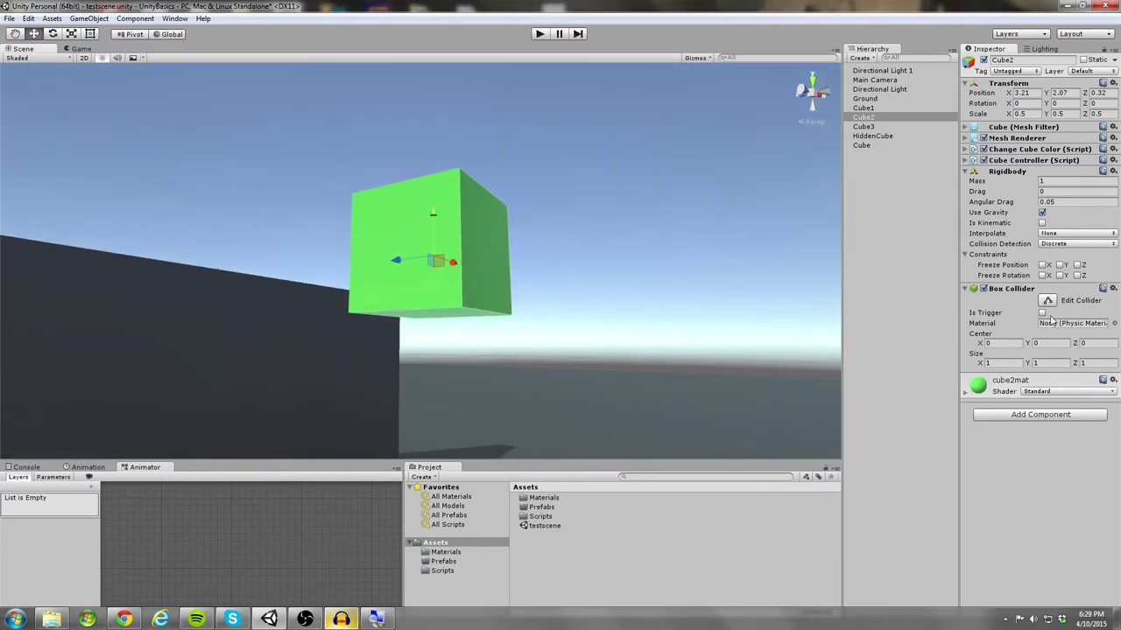
click(1048, 301)
drag(435, 317, 440, 418)
Step: Frame the wall and both cubes, then test-run the scene with the stretched collider
scroll(602, 378, down, 2)
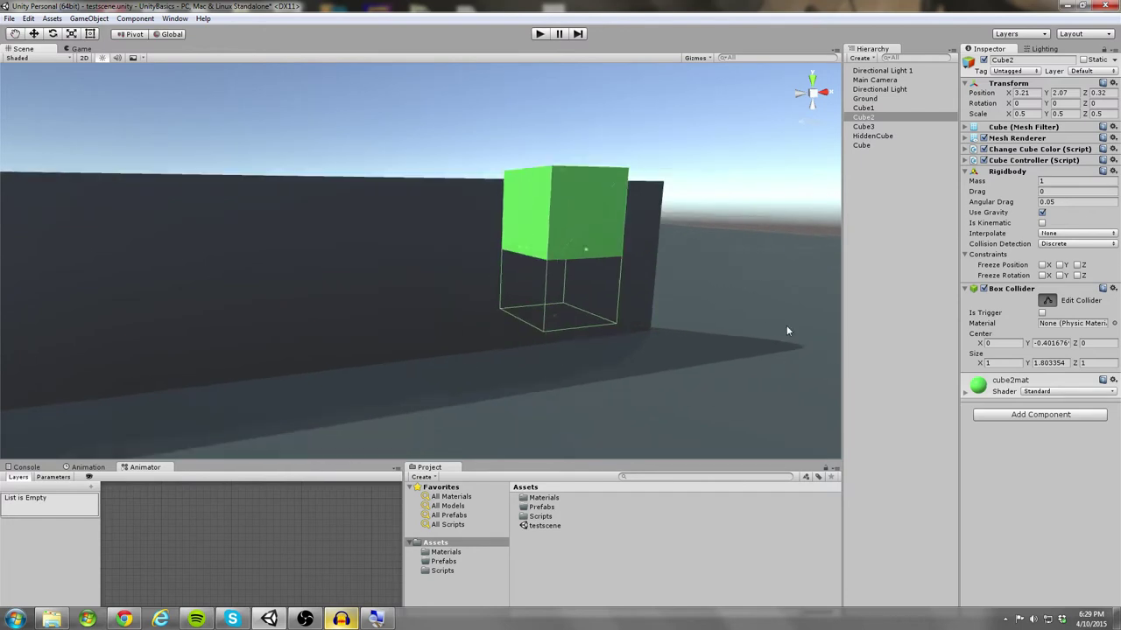
scroll(775, 350, down, 2)
scroll(538, 333, down, 2)
alt+drag(603, 349, 649, 336)
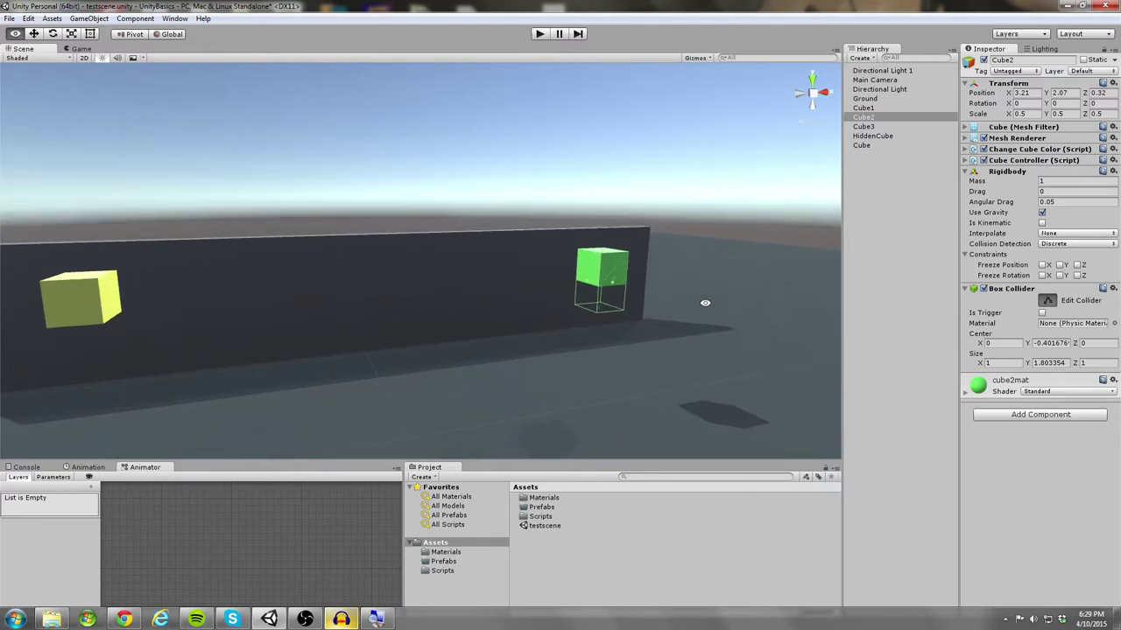
alt+drag(706, 305, 656, 306)
click(540, 34)
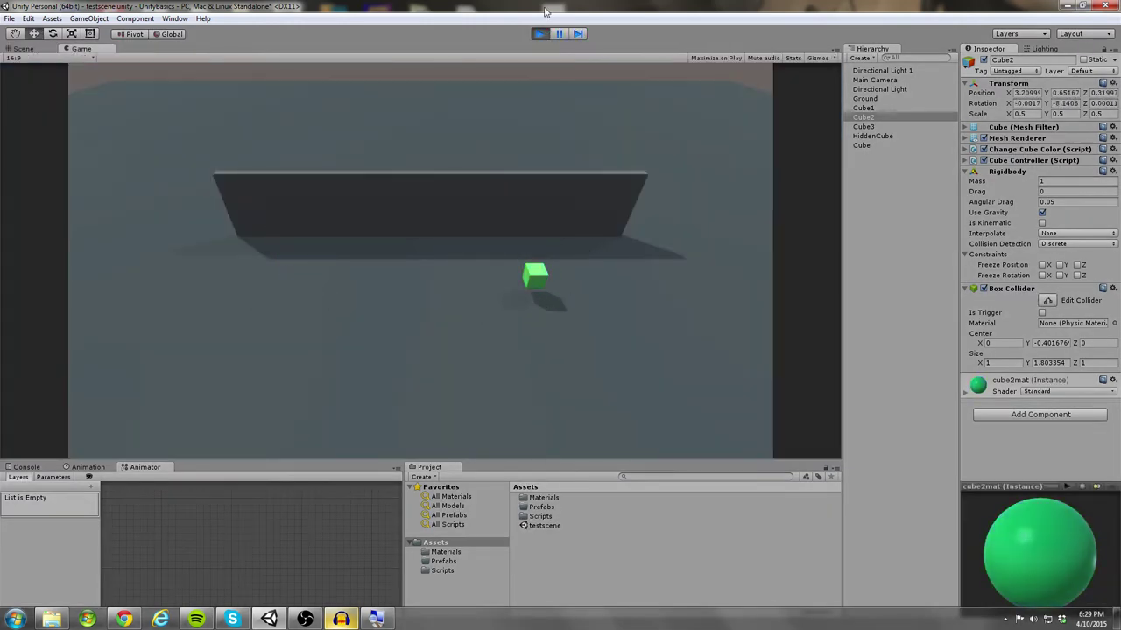
click(539, 34)
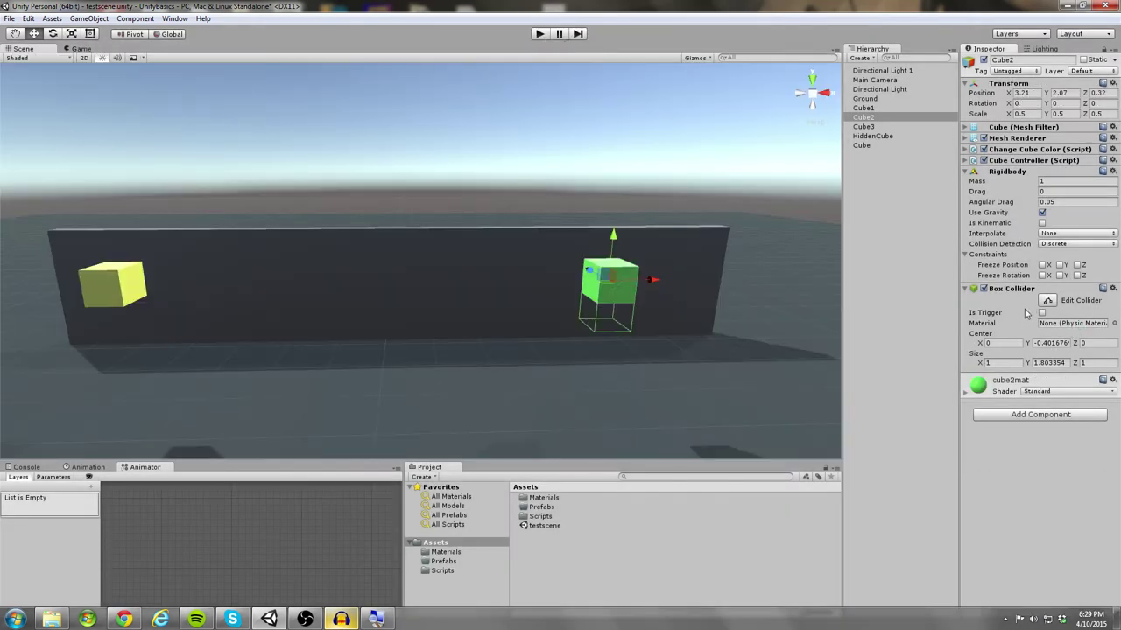
Step: Pull the collider's bottom back up to fit the cube (Y 0.99) and test again
middle_drag(823, 308, 614, 285)
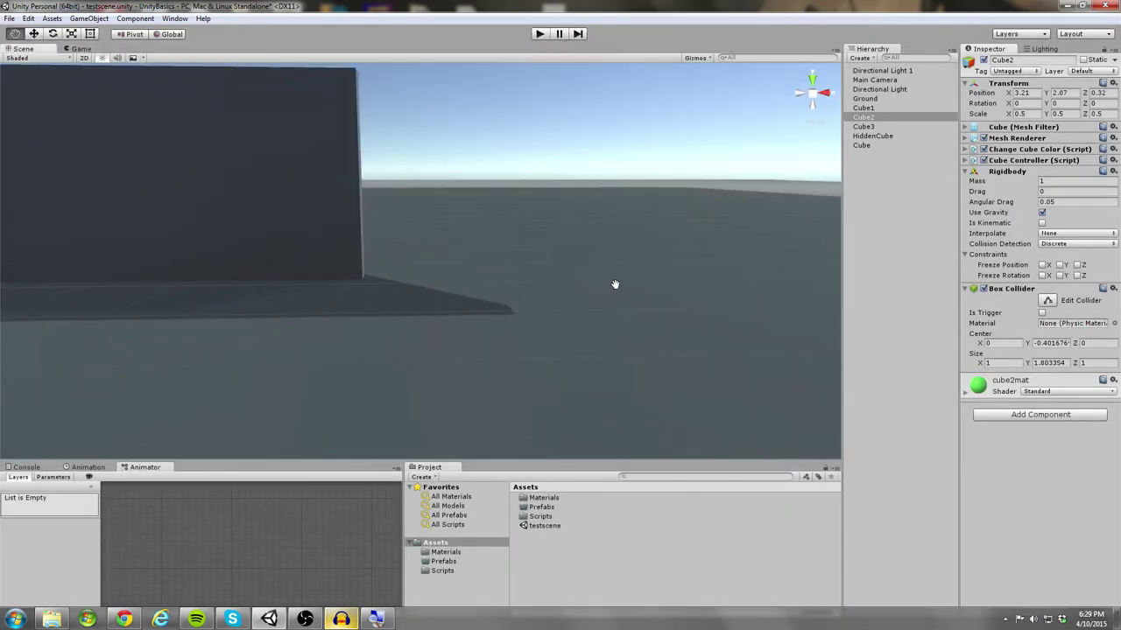
key(f)
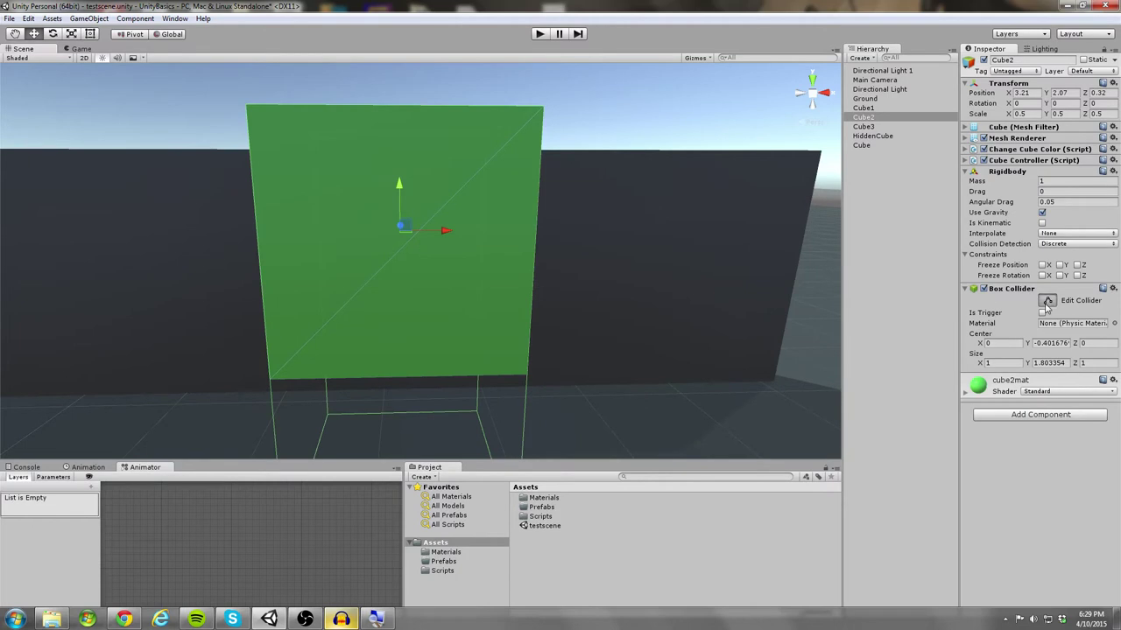
click(1047, 302)
middle_drag(569, 420, 680, 308)
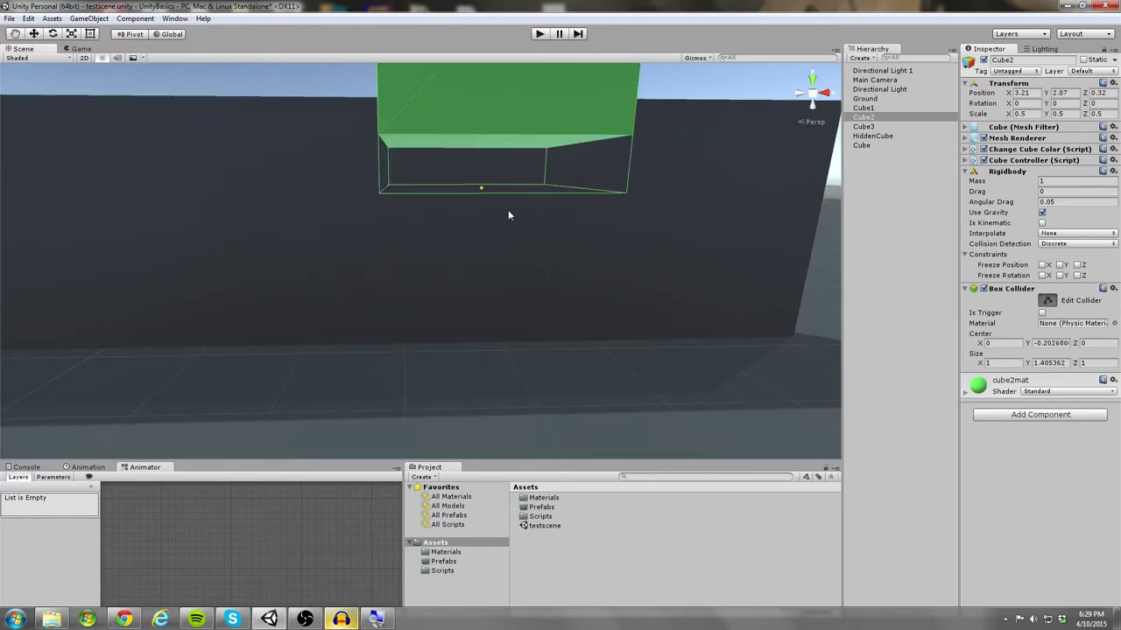
drag(508, 215, 525, 181)
click(539, 33)
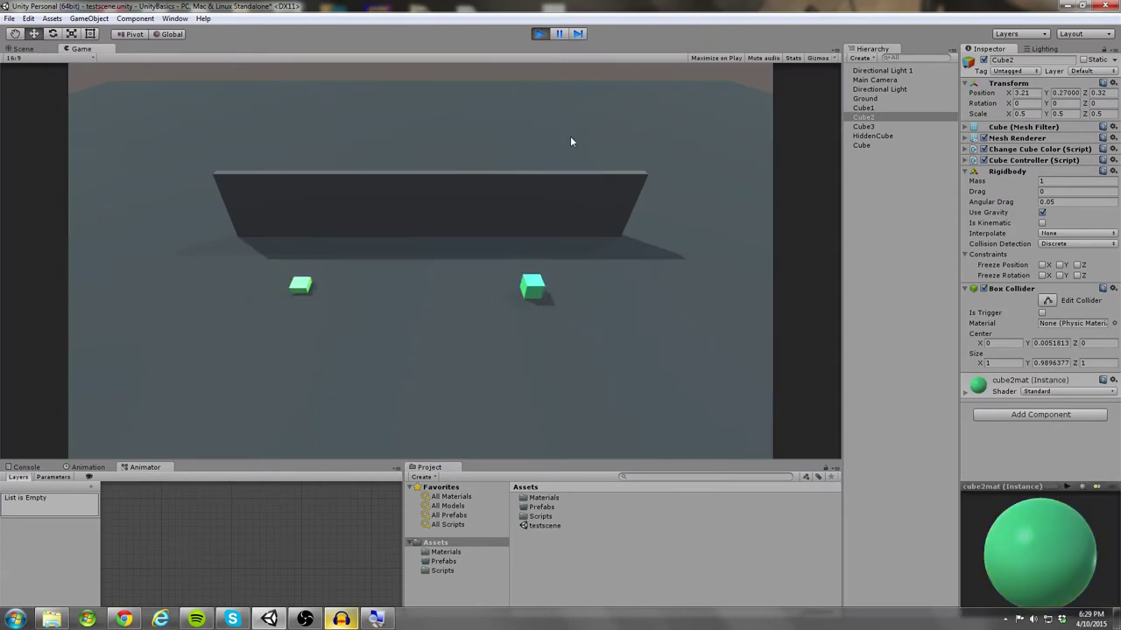
click(536, 294)
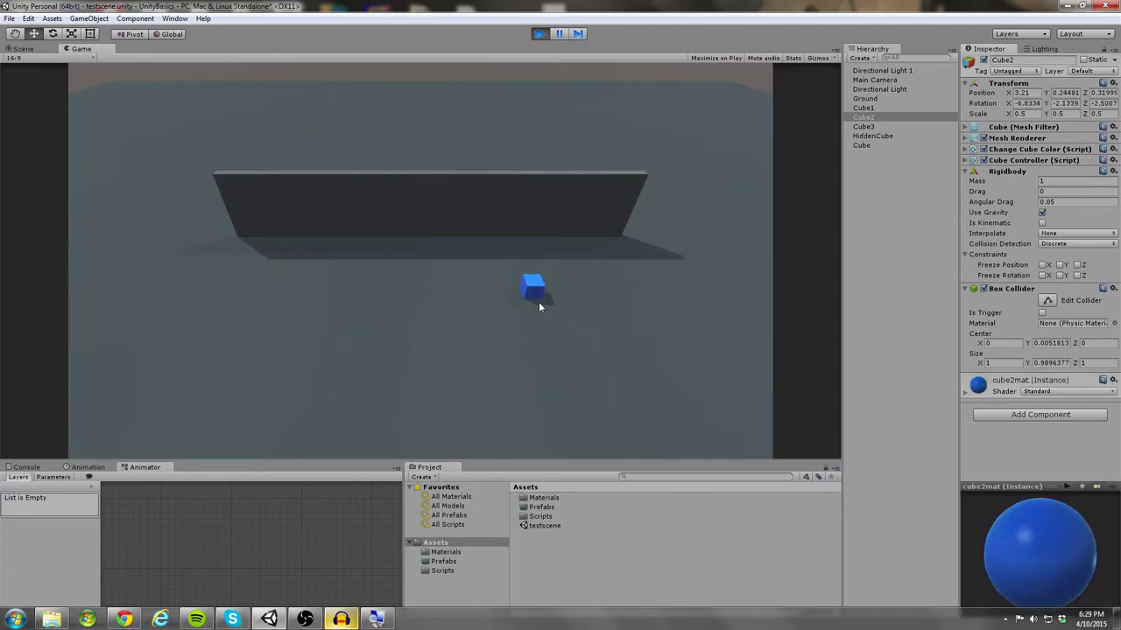
click(539, 34)
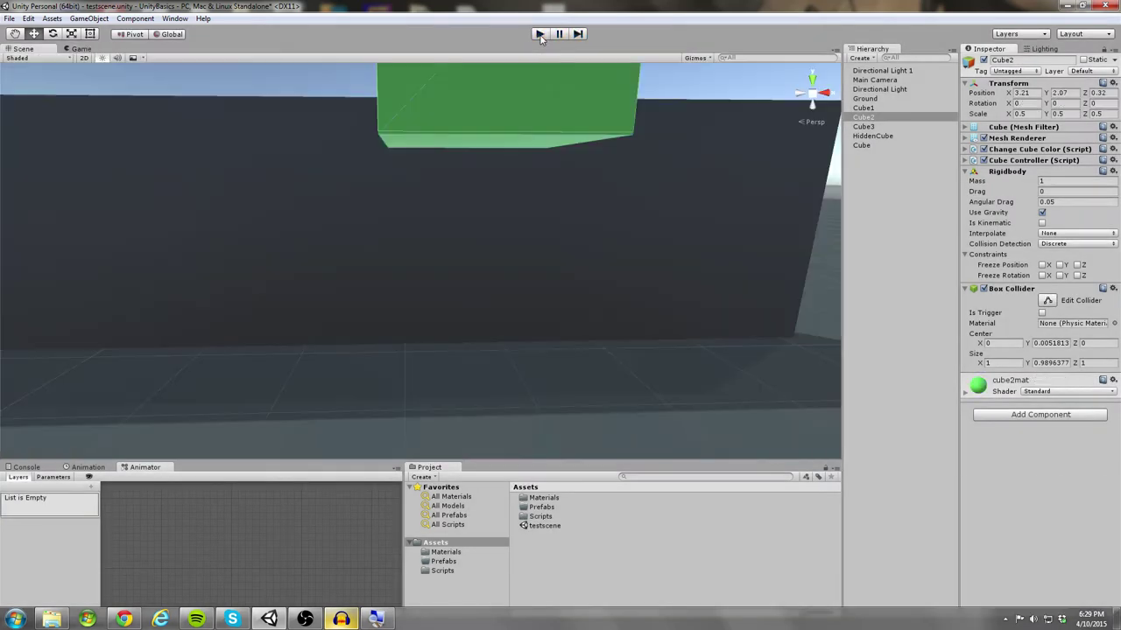
Step: Select Cube3 and add a 1×1×1 Box Collider from the Physics components
click(880, 127)
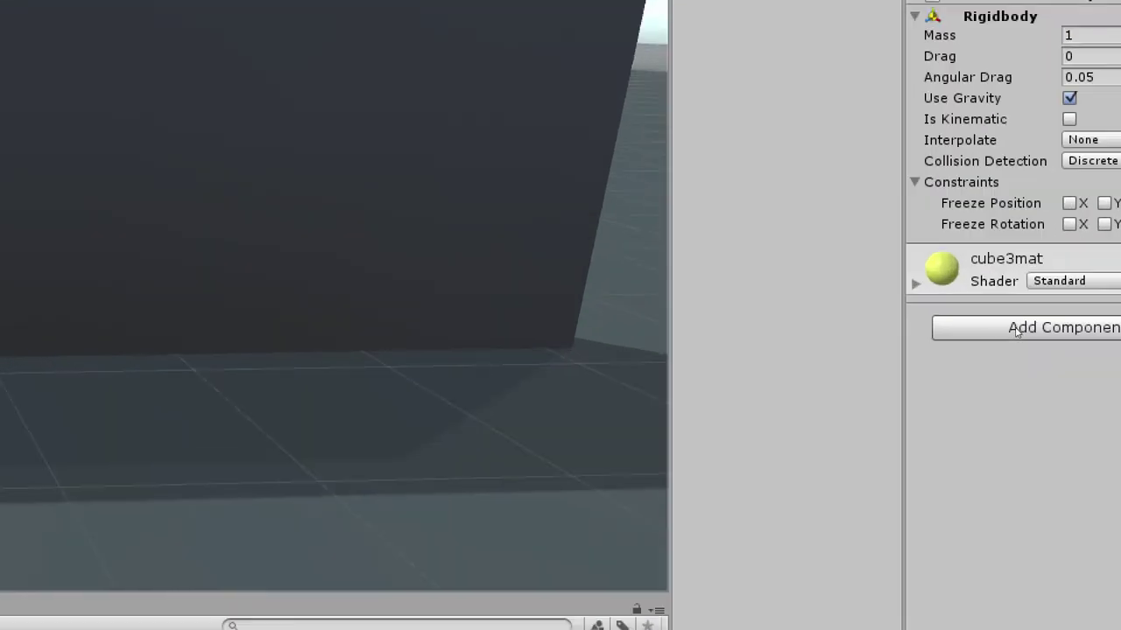
click(1089, 327)
key(Down)
key(Down)
key(Return)
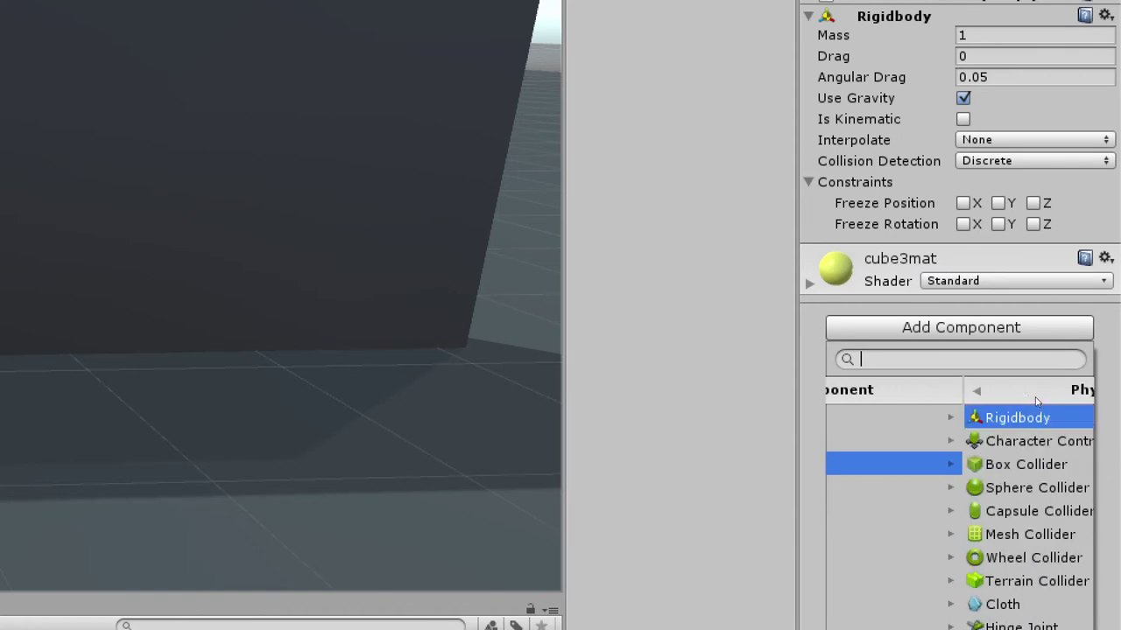
key(Return)
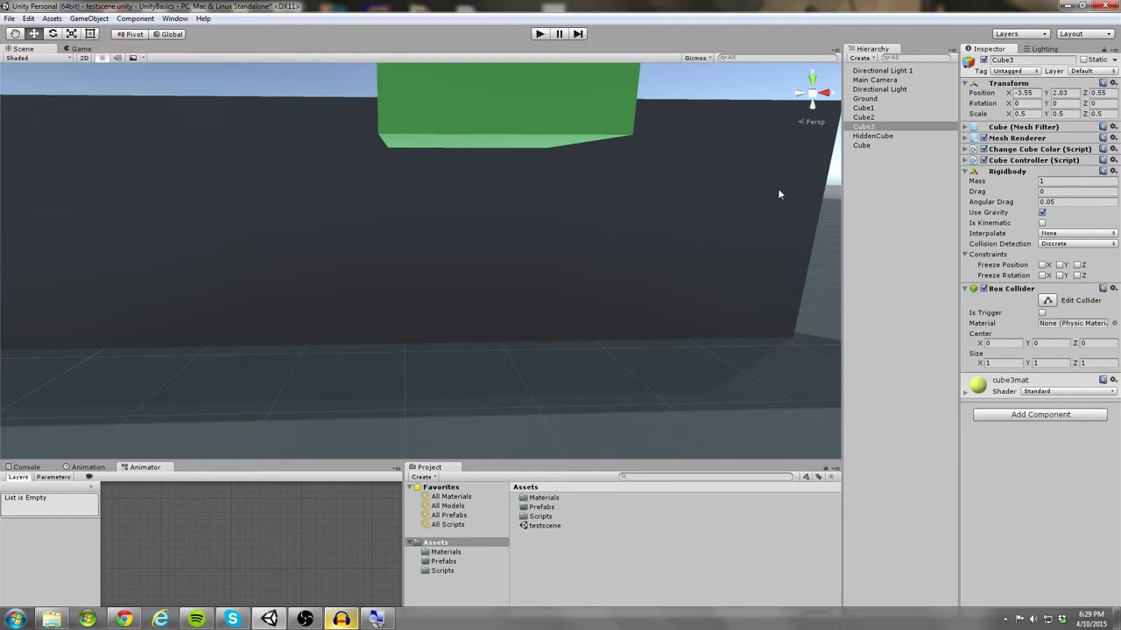
click(539, 34)
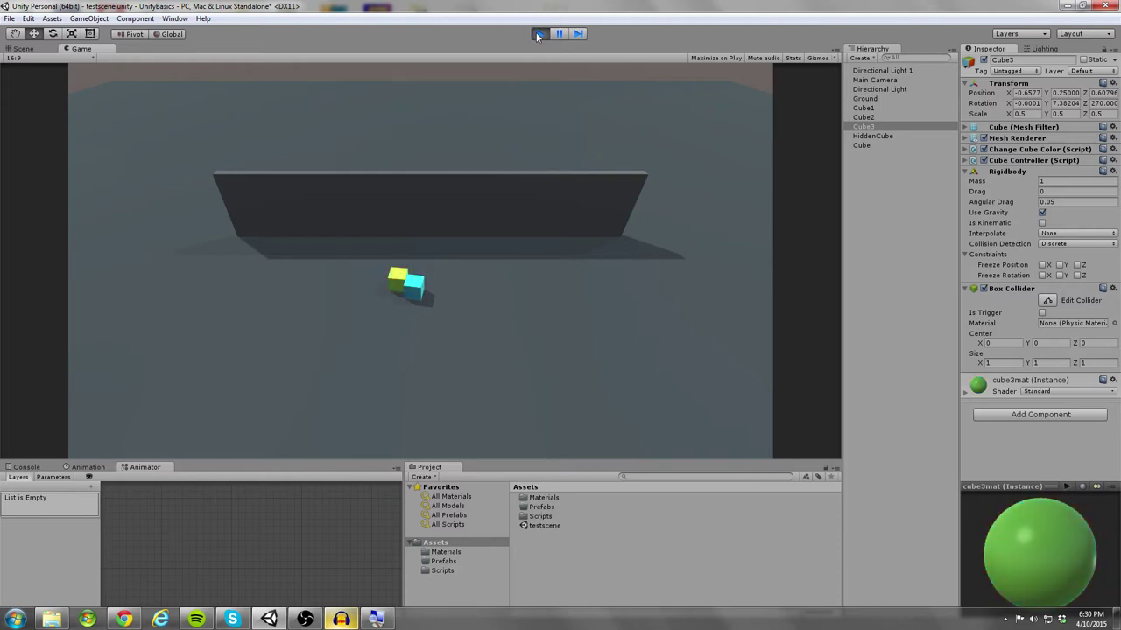
click(538, 34)
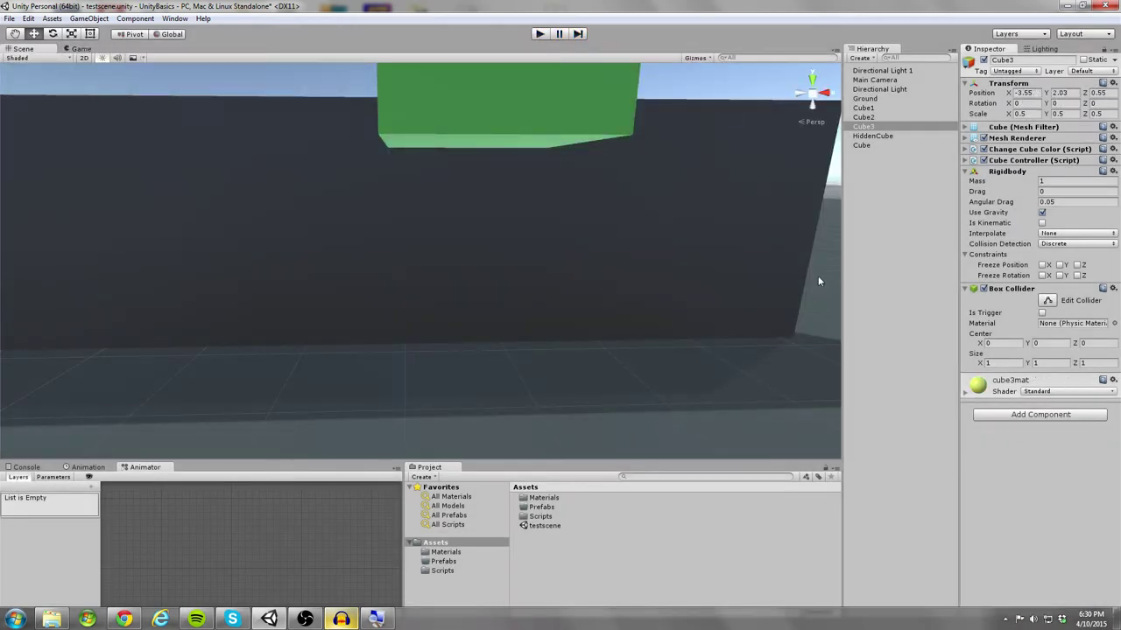
scroll(706, 268, down, 5)
Step: Enable Is Trigger on Cube3's Box Collider and run a quick test of the scene
scroll(470, 299, down, 3)
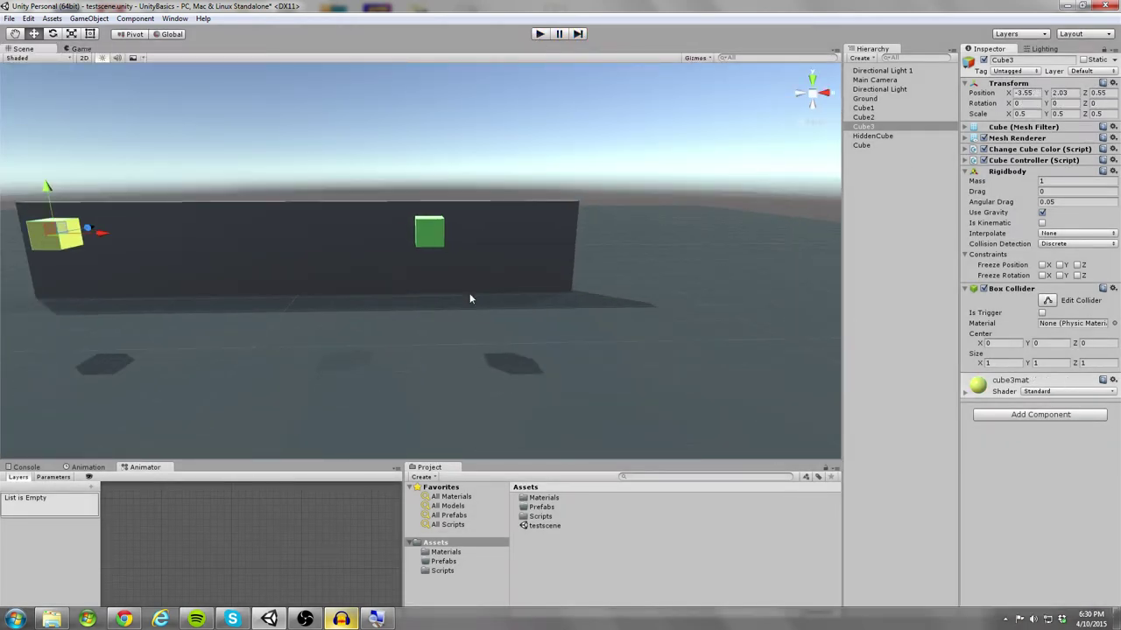
middle_drag(470, 298, 547, 317)
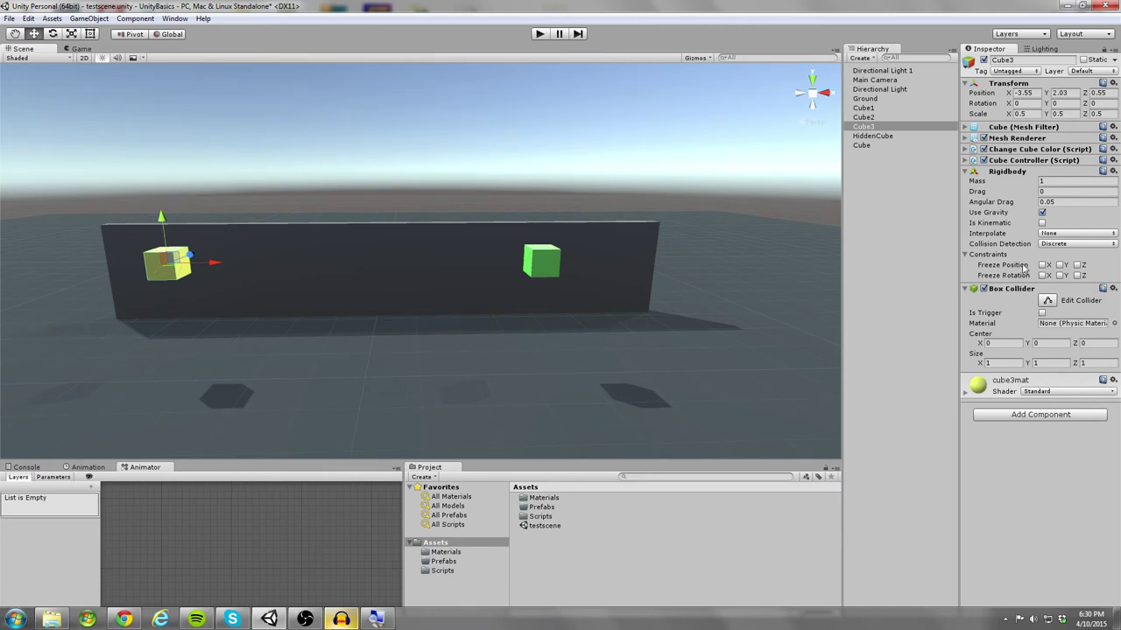
click(1041, 312)
middle_drag(493, 120, 549, 136)
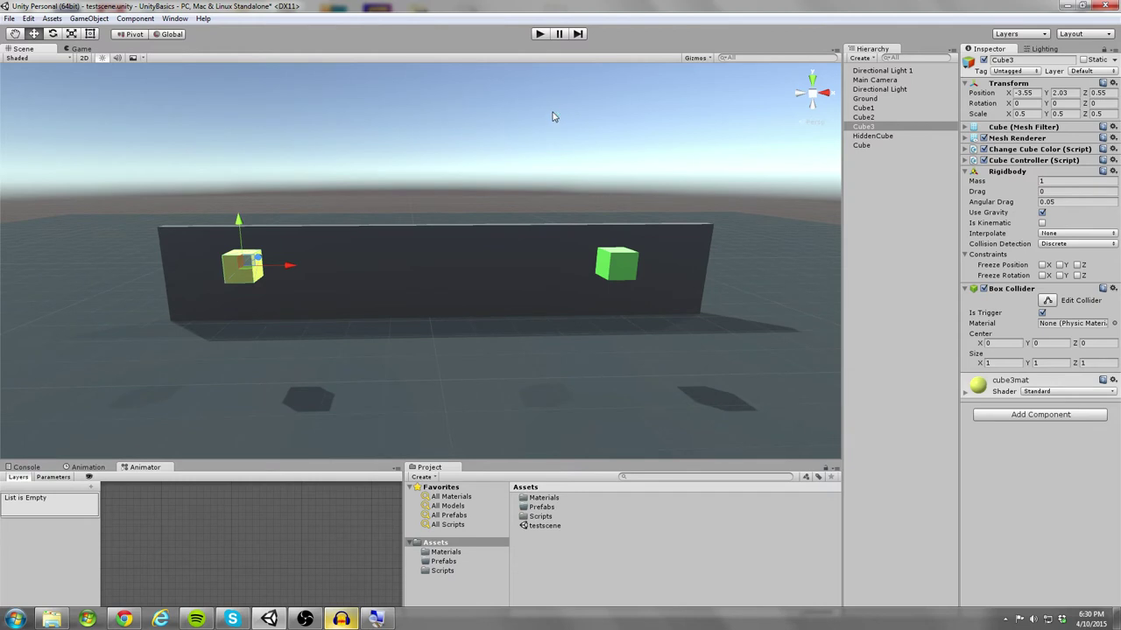
click(540, 34)
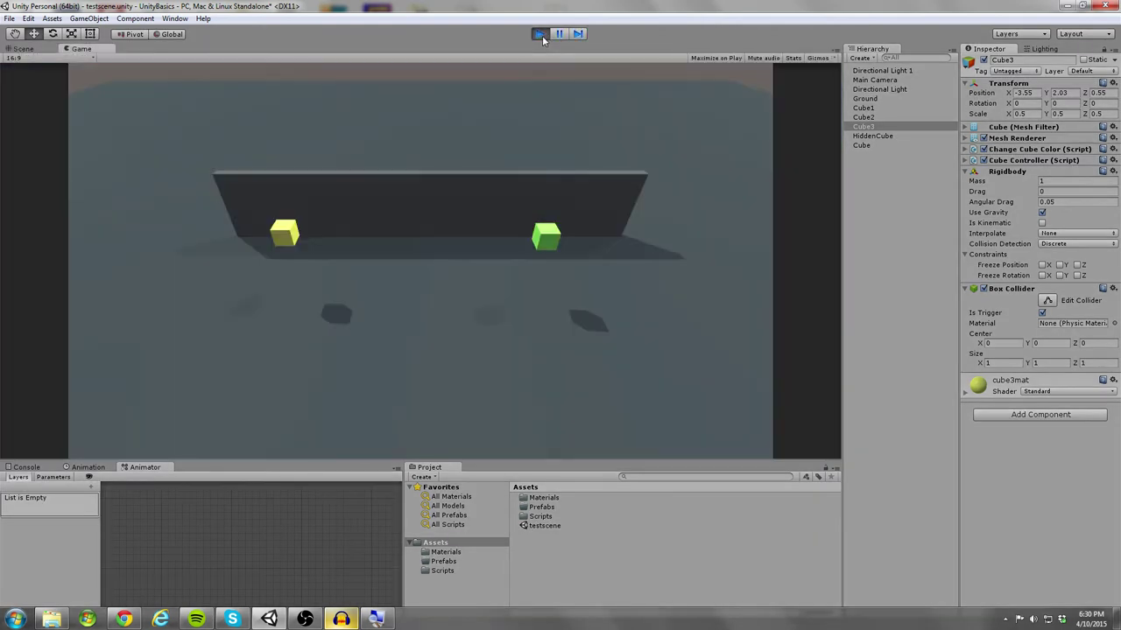
click(540, 34)
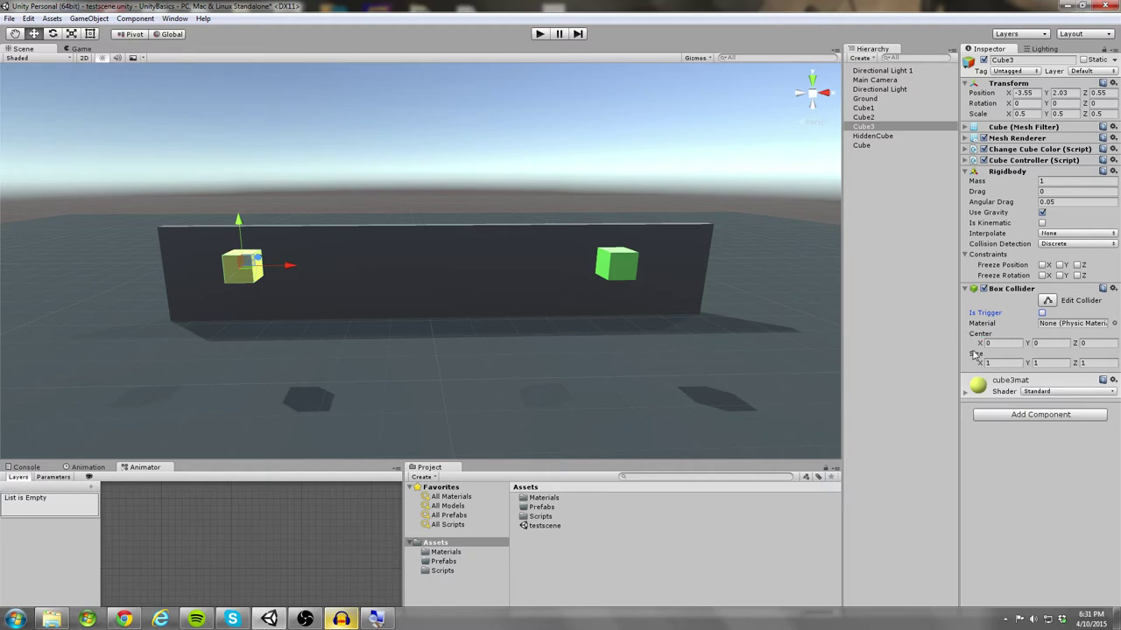
Step: Frame the yellow Cube3 in the Scene view
key(f)
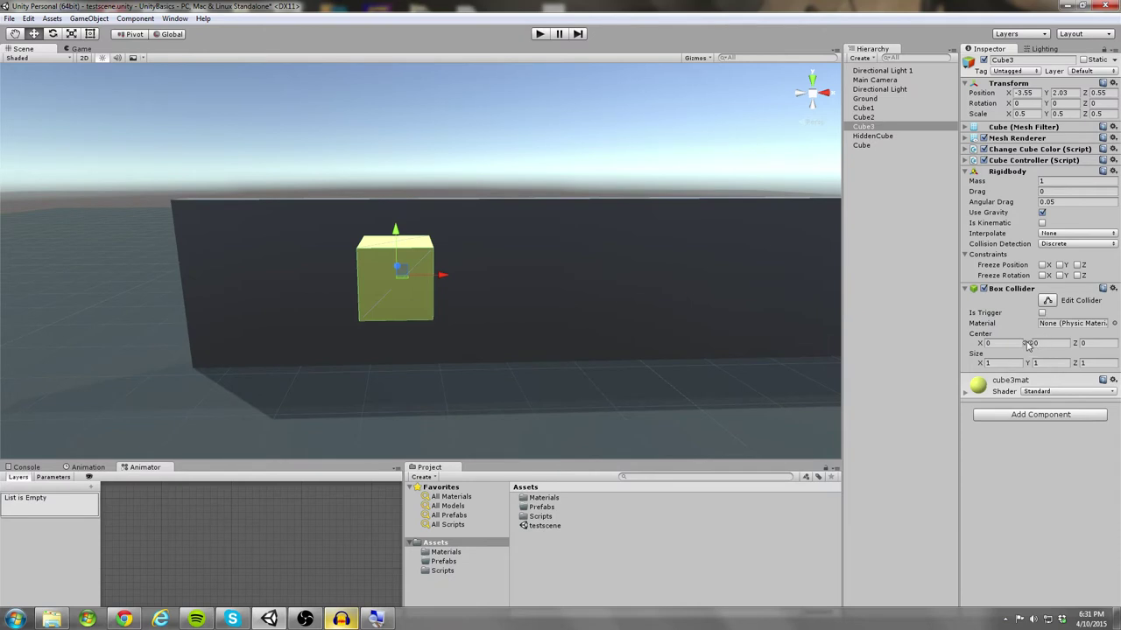
Step: Shift Cube3's collider centre around, reset it to 0, and widen the collider along X
drag(1028, 346, 953, 346)
drag(1073, 343, 1004, 352)
click(998, 343)
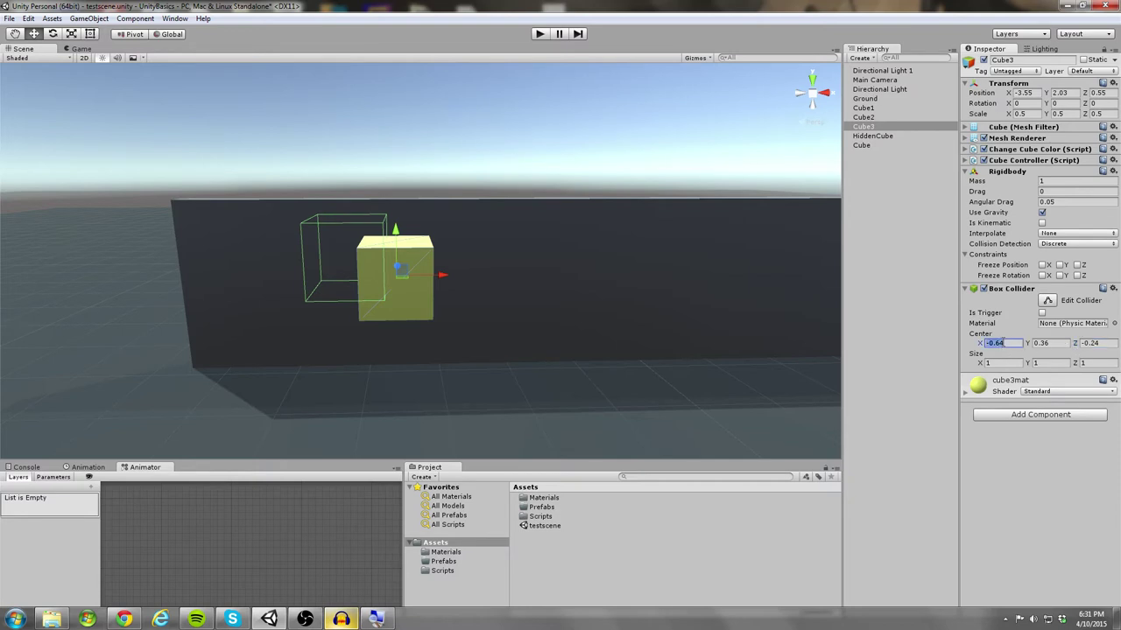
text(0)
key(Tab)
text(0)
key(Tab)
text(0)
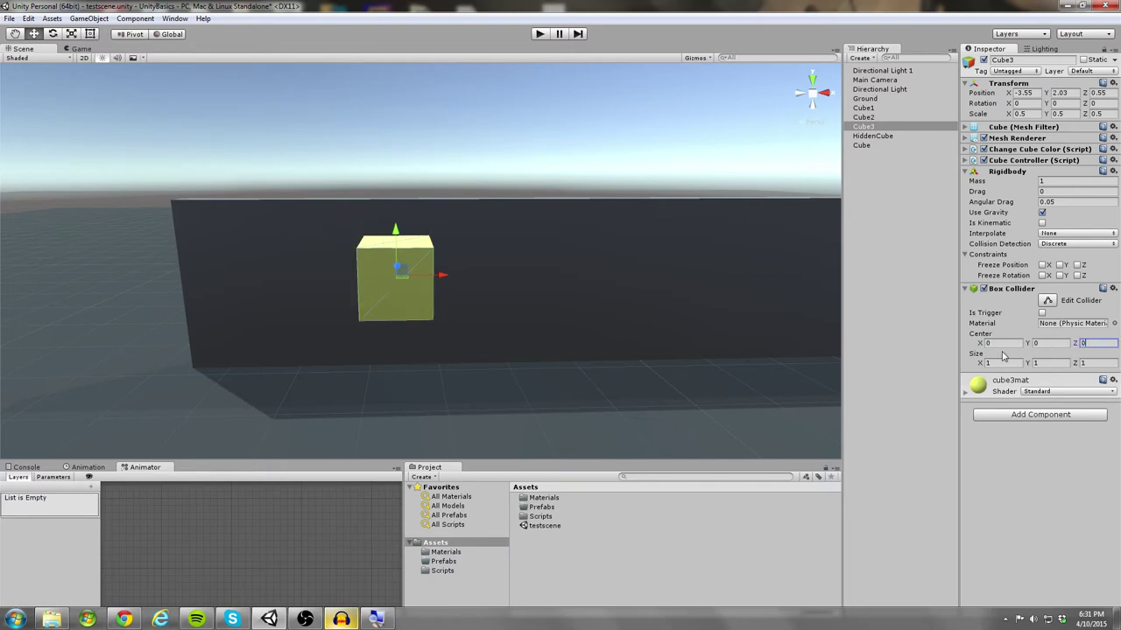
drag(979, 364, 1035, 367)
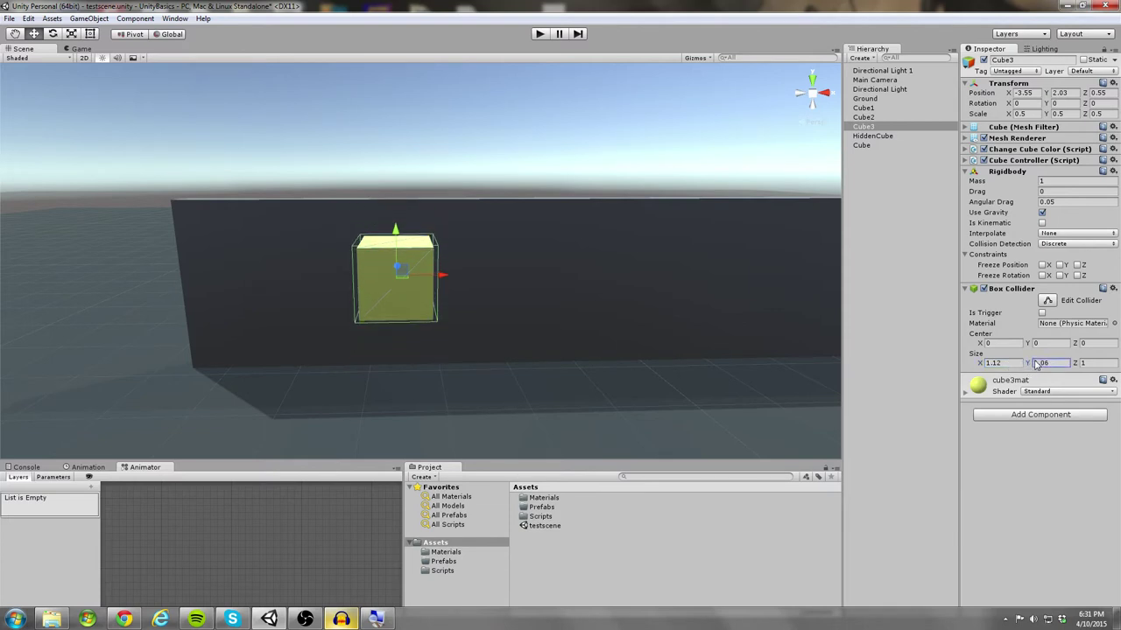
Step: Undo the collider resize back to size 1 and frame both cubes in the Scene view
click(1048, 301)
alt+drag(441, 295, 513, 295)
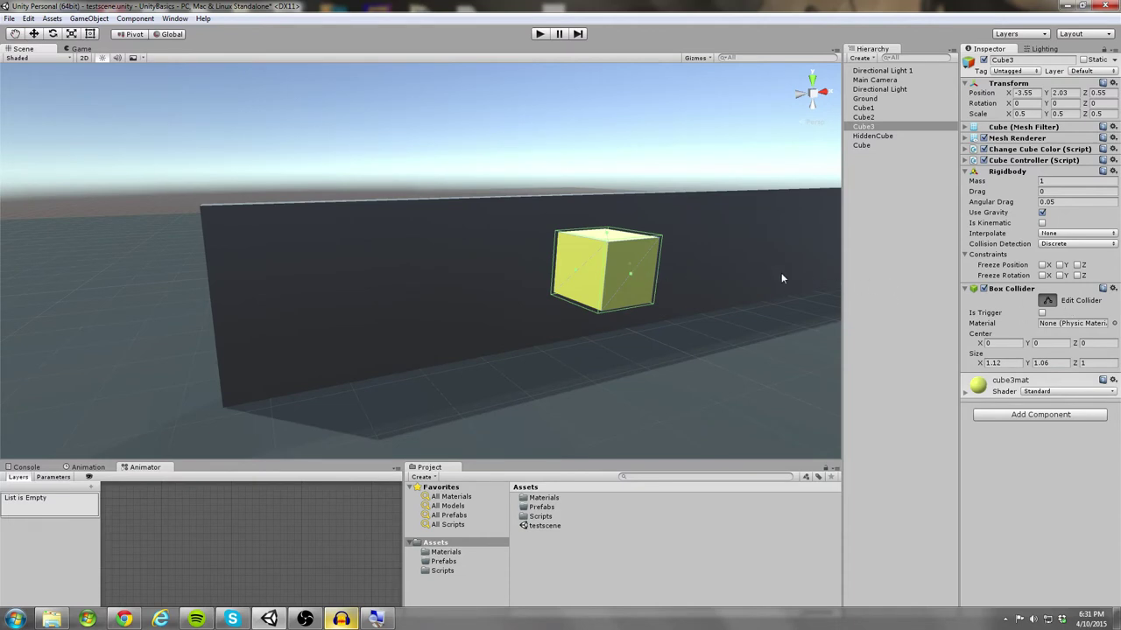
key(ctrl+z)
key(ctrl+z)
alt+drag(752, 266, 653, 275)
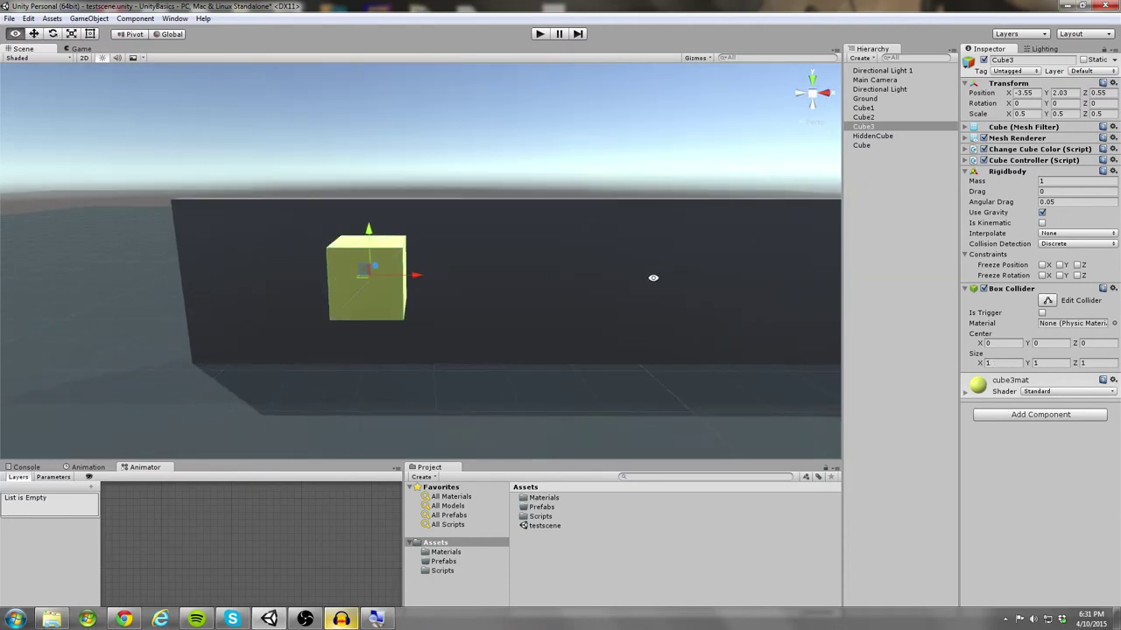
scroll(764, 284, up, 2)
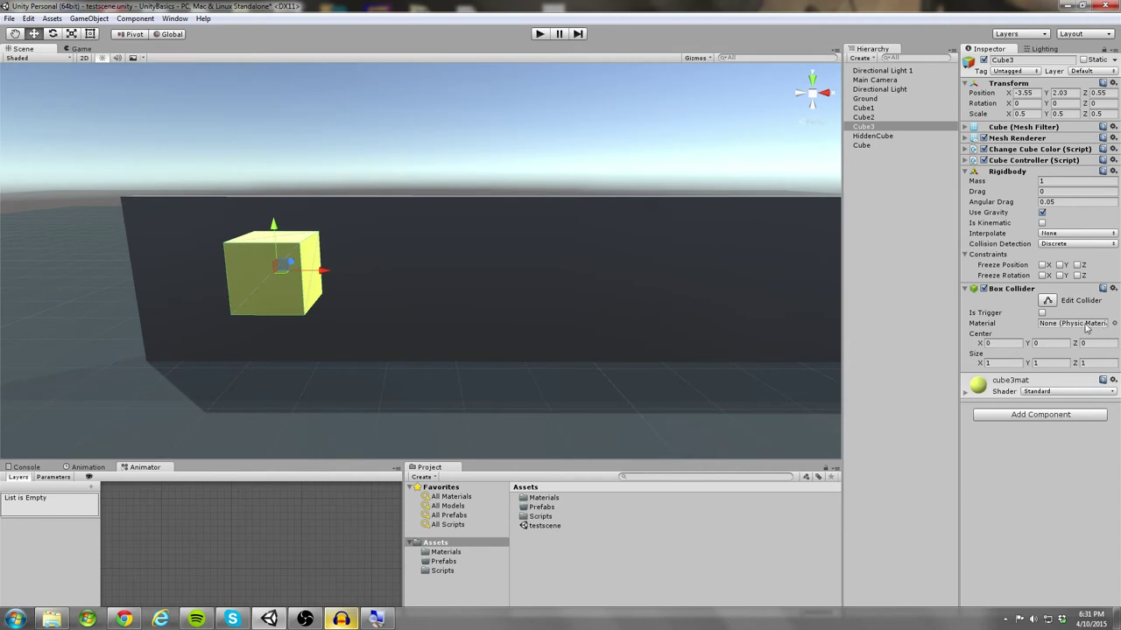
scroll(538, 295, down, 2)
middle_drag(538, 295, 440, 293)
scroll(442, 295, down, 1)
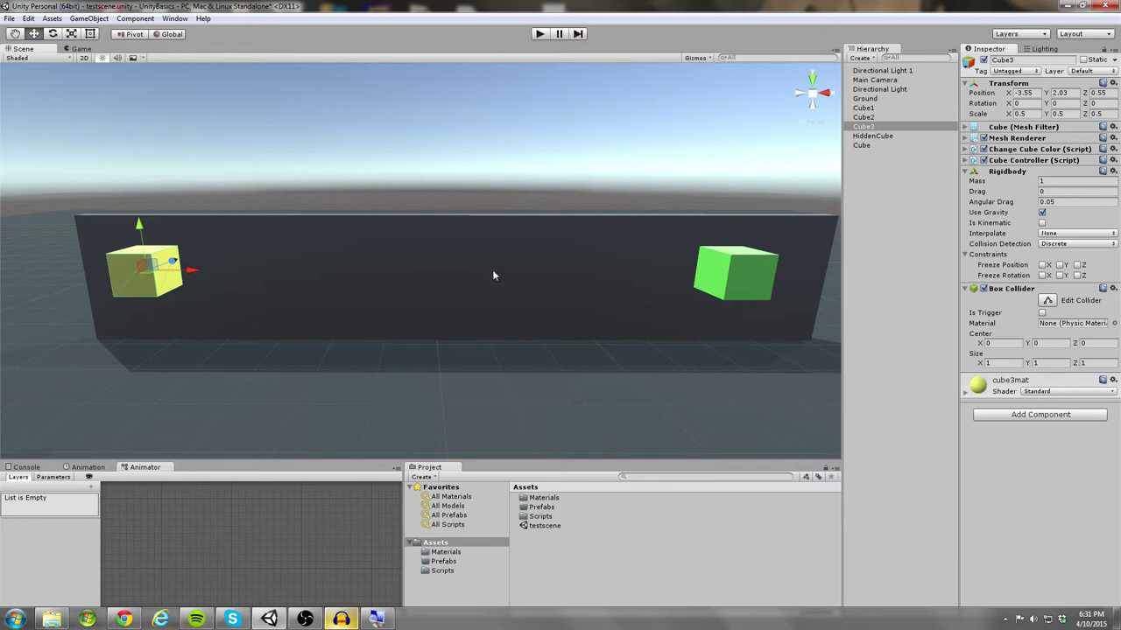
right_drag(545, 285, 579, 283)
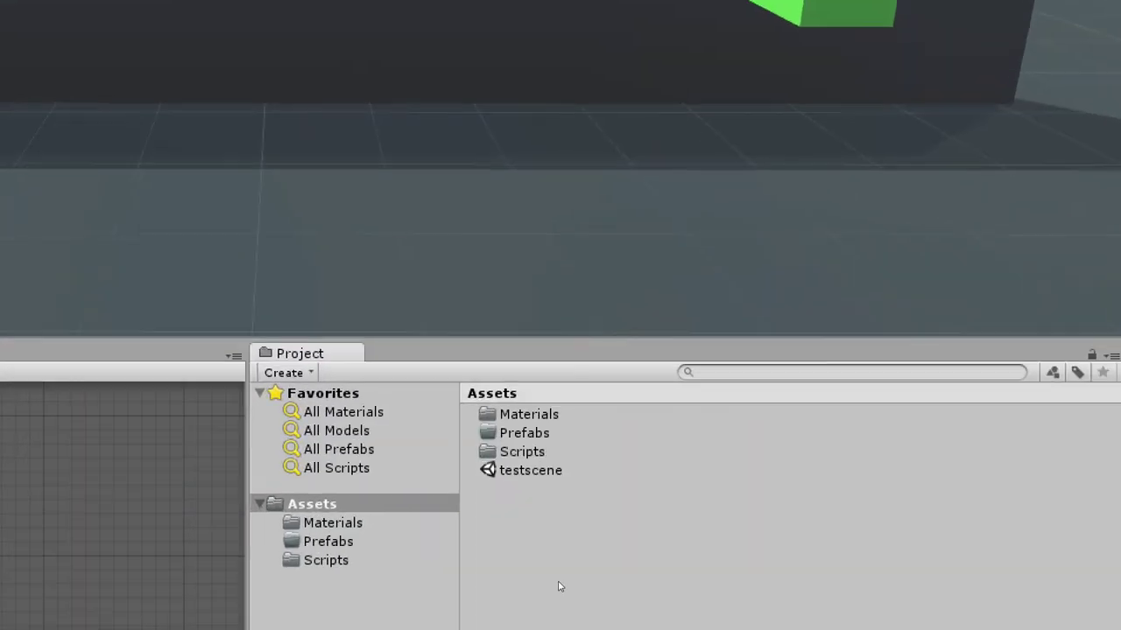
Step: From the Assets context menu, create a Physic Material and name it SlipperyMaterial
right_click(562, 571)
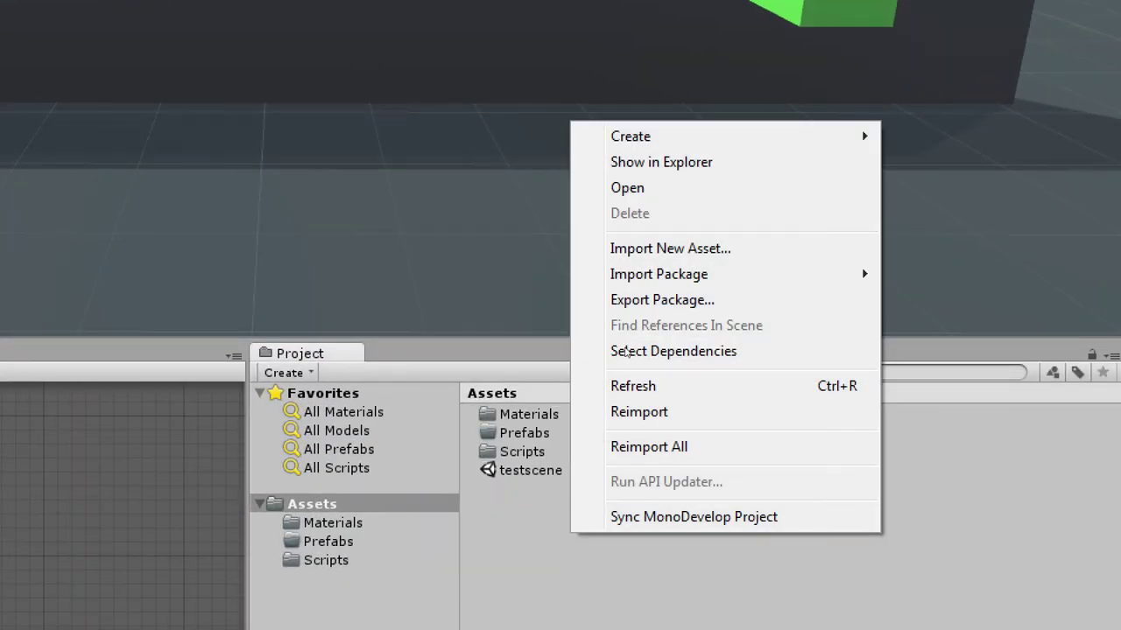
mouse_move(841, 136)
key(Down)
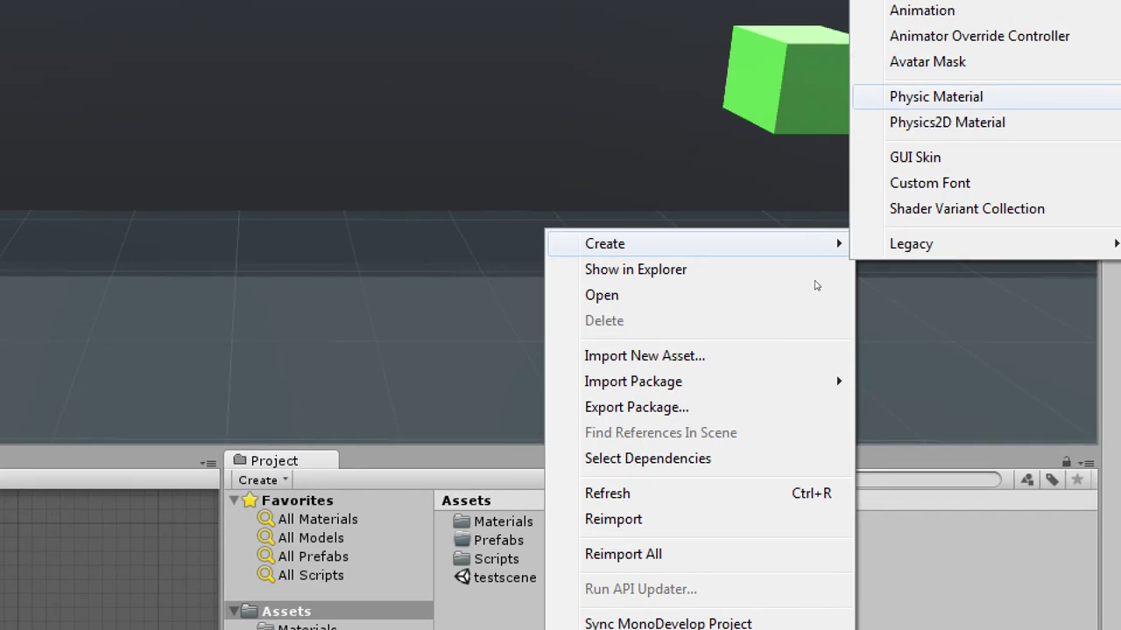
key(Return)
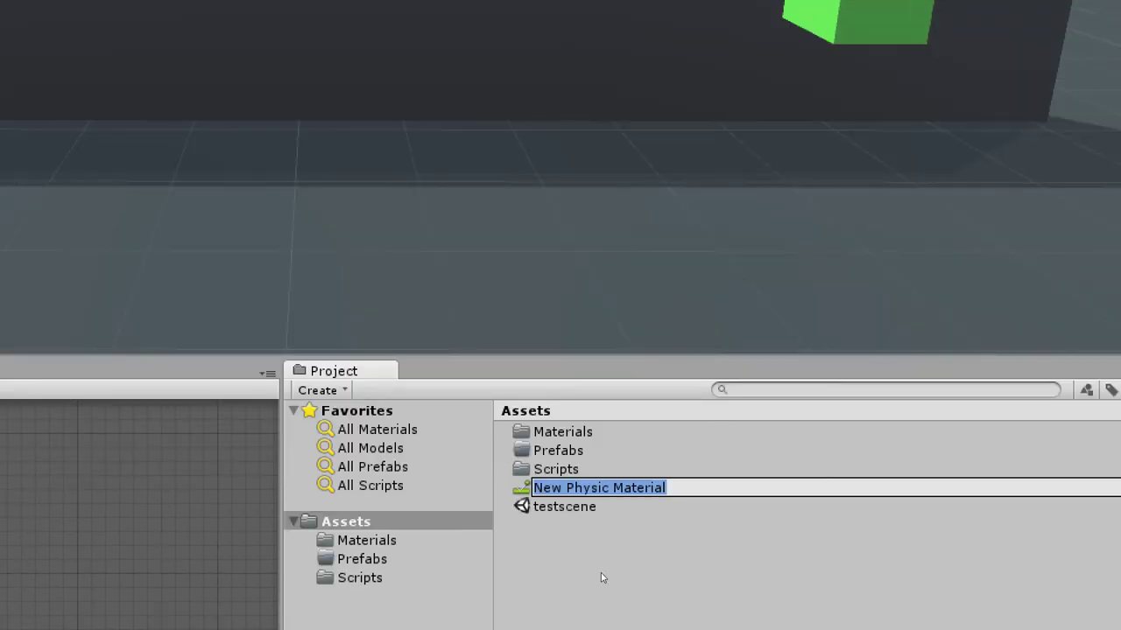
text(SlipperyMaterial)
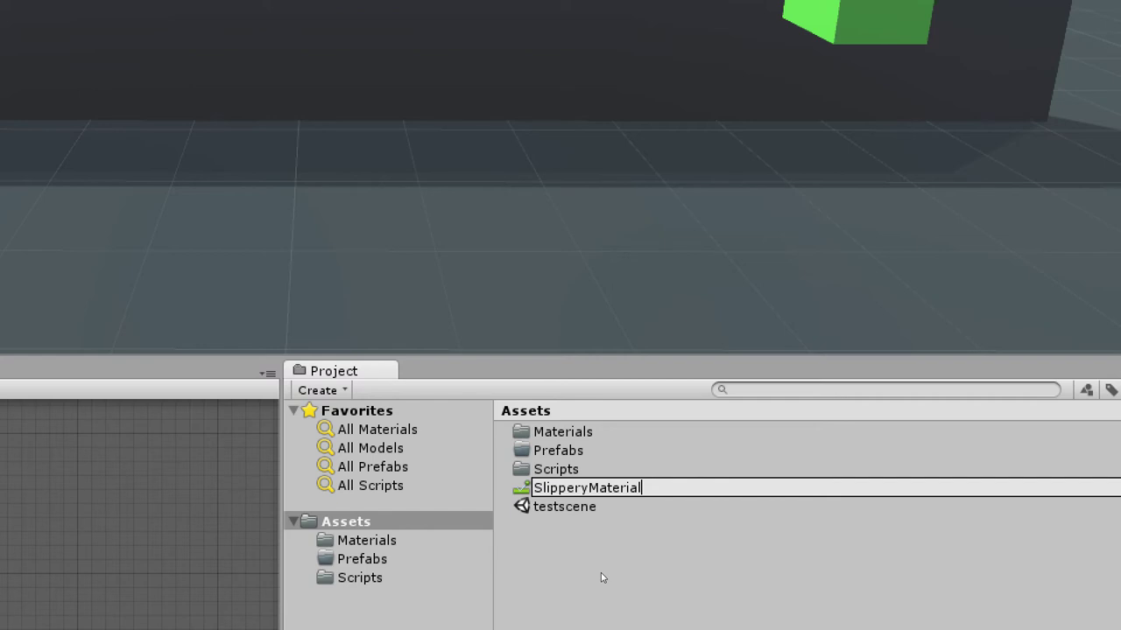
key(Return)
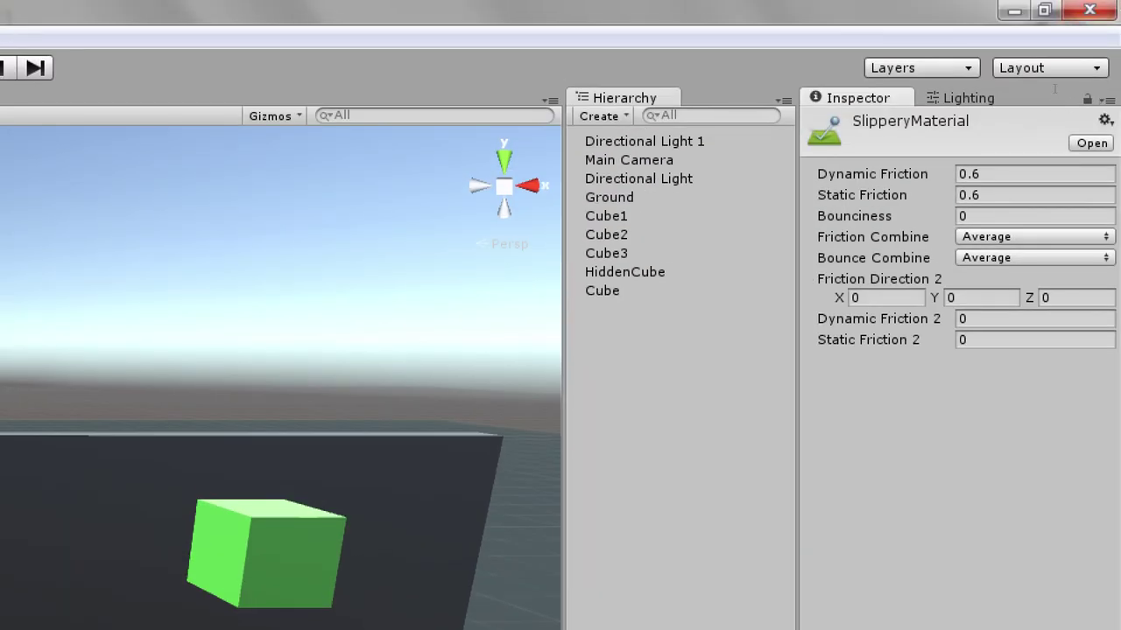
Step: Enter 0 for dynamic and static friction and choose Minimum for Friction Combine
key(Tab)
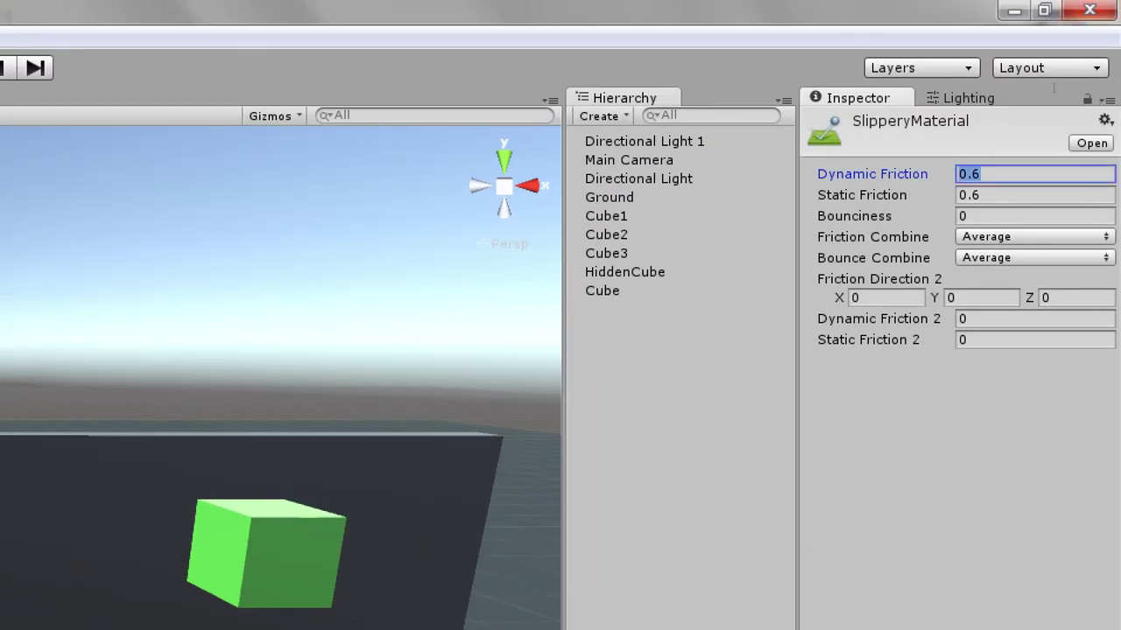
key(Tab)
key(shift+Tab)
text(0)
key(Tab)
text(0)
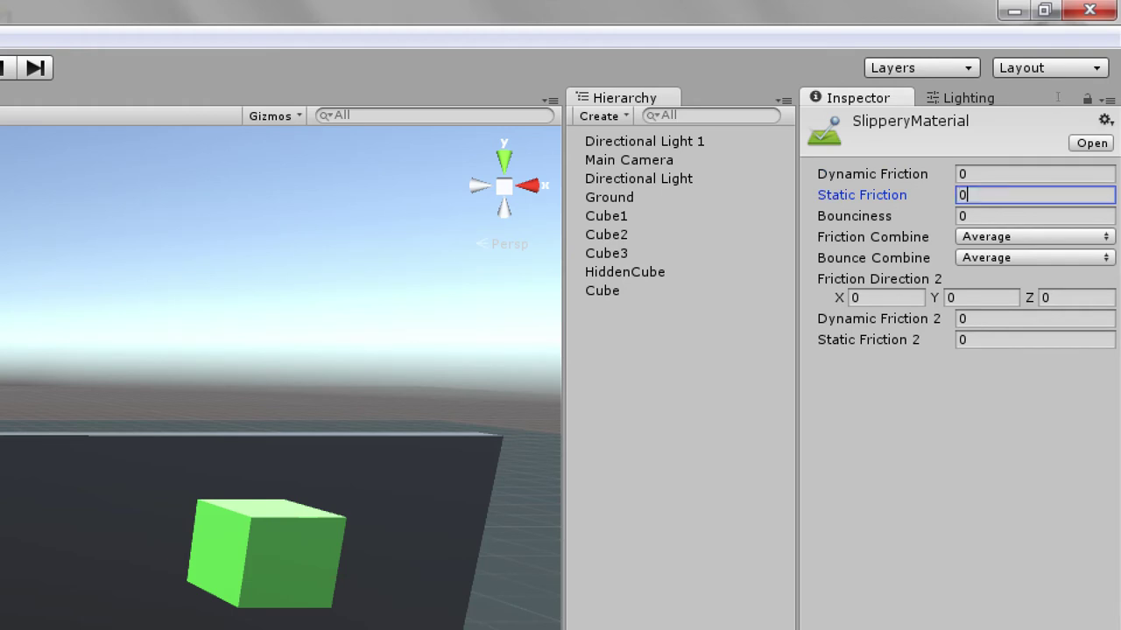
key(Tab)
key(Tab)
key(space)
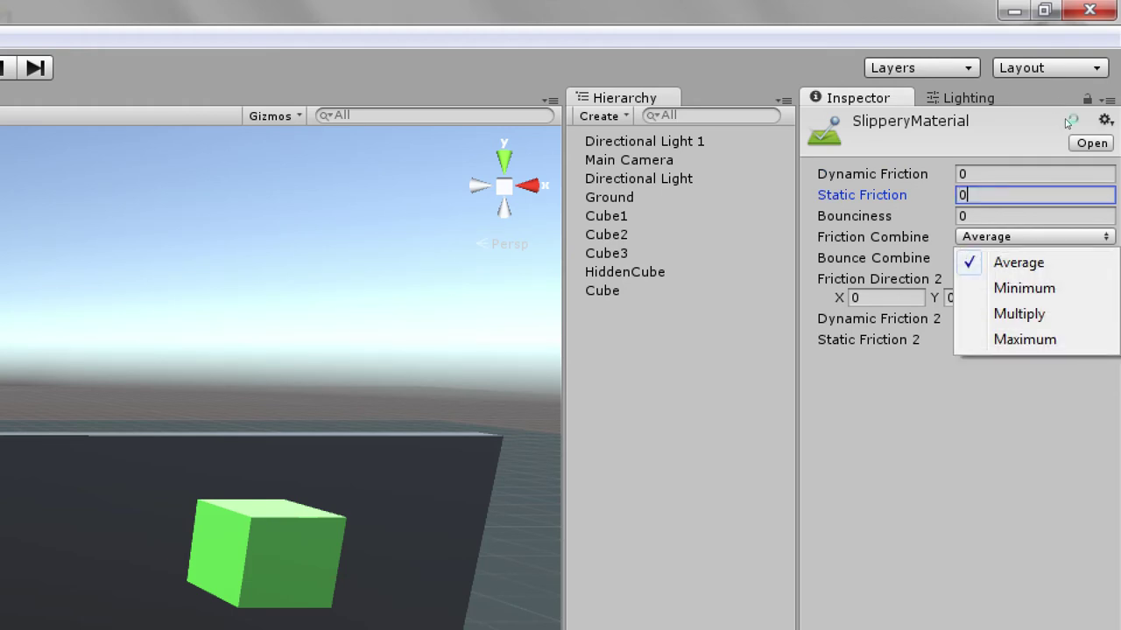
key(Down)
key(Return)
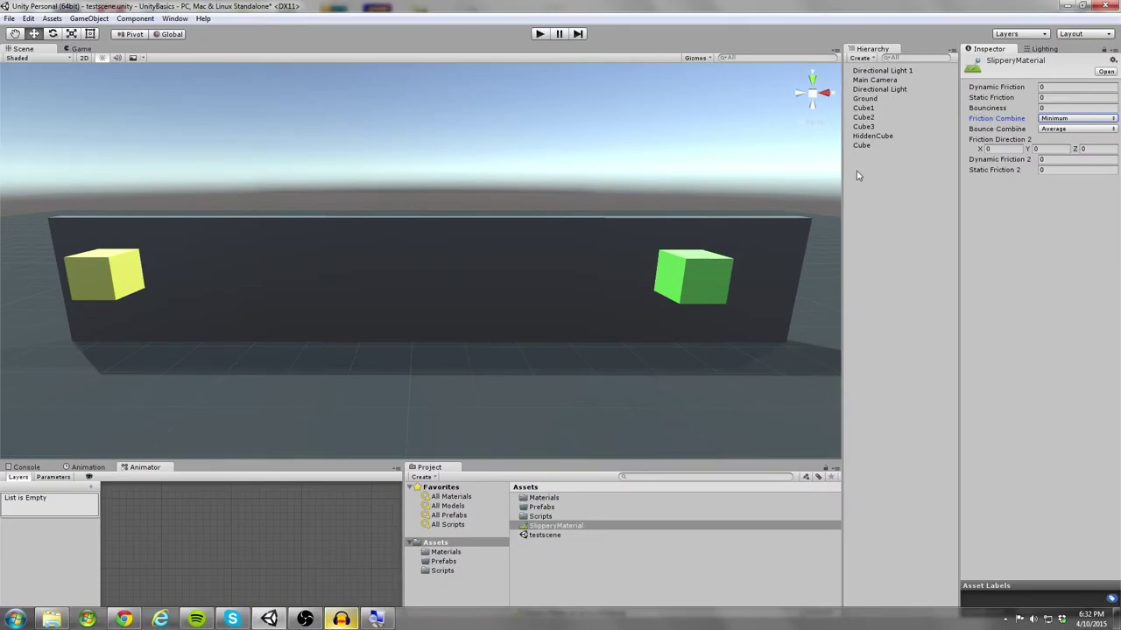
Step: Assign SlipperyMaterial to the Box Colliders of Cube2 and Cube3, then run the scene
click(873, 119)
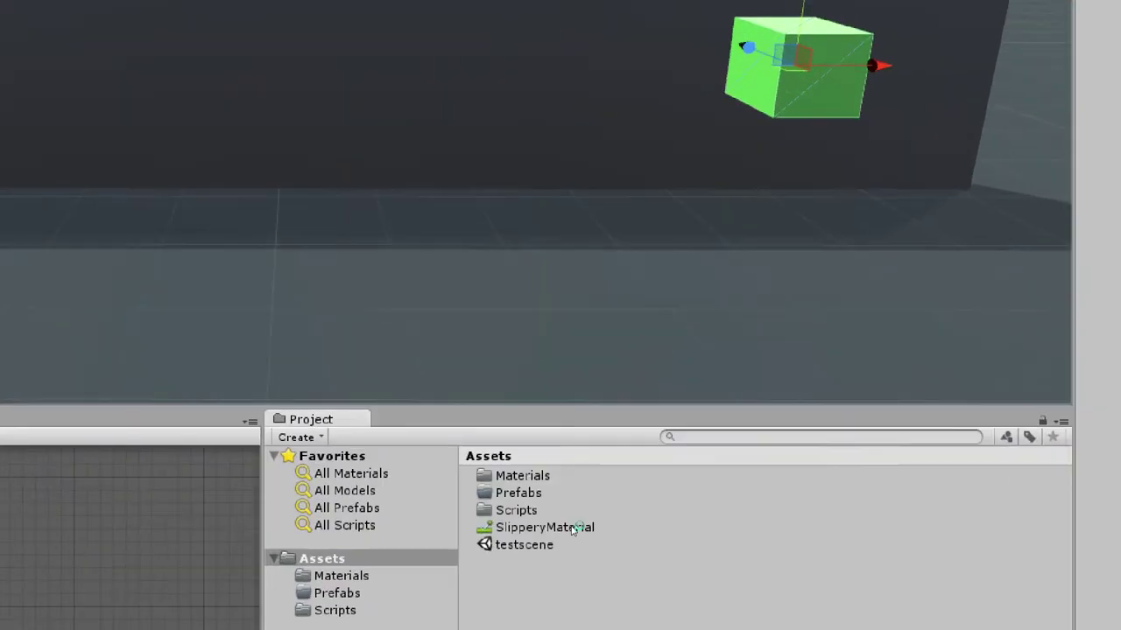
drag(572, 529, 1079, 327)
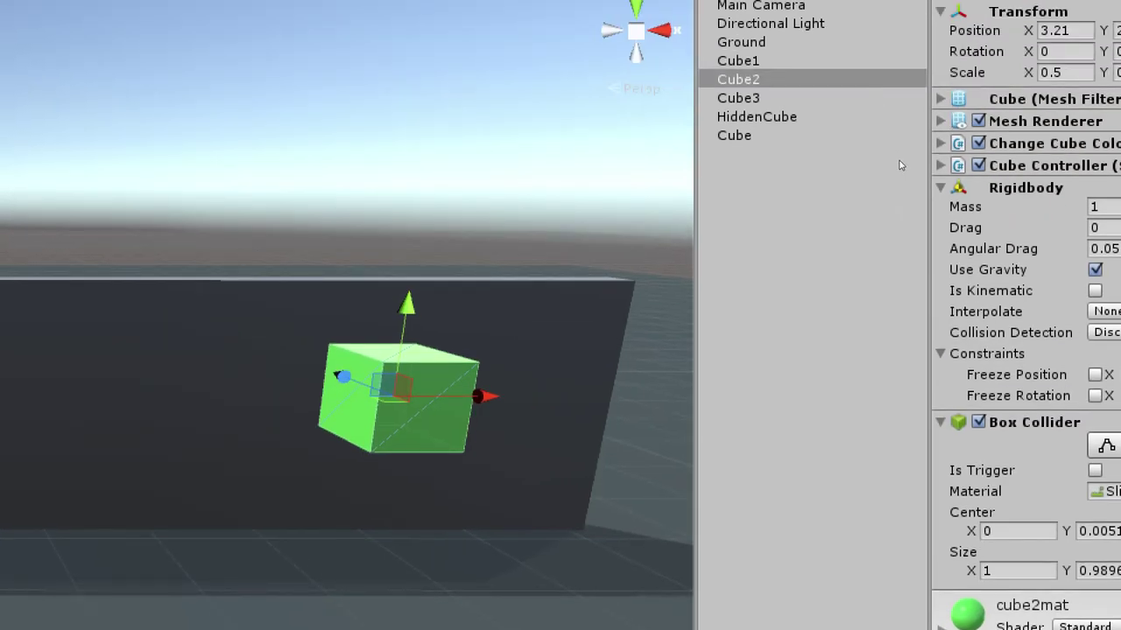
click(726, 95)
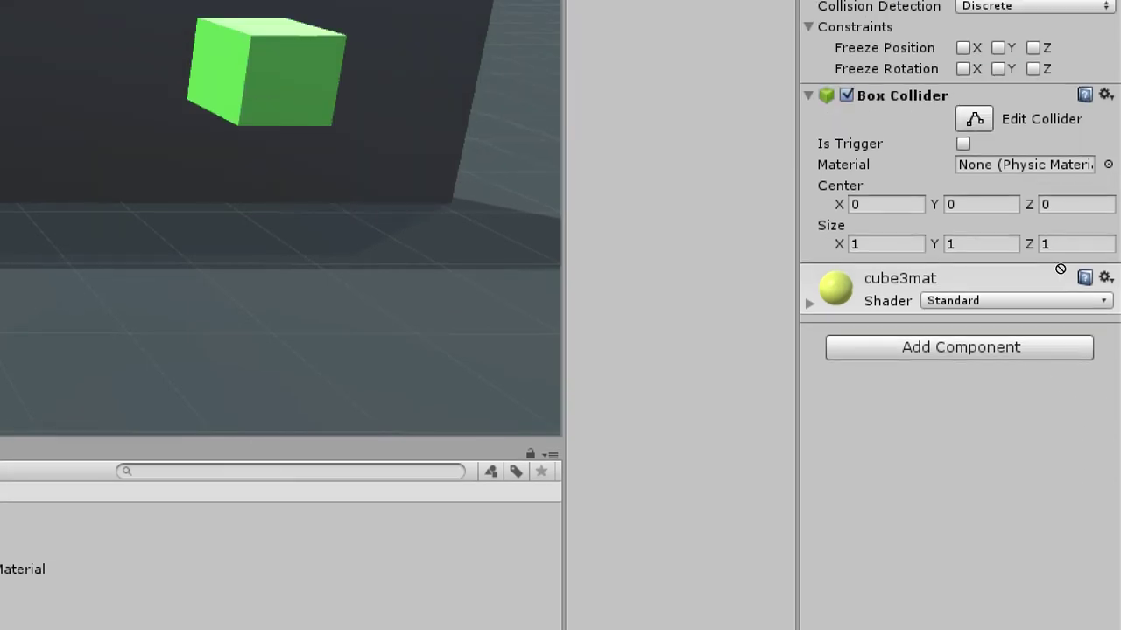
drag(1060, 268, 1053, 331)
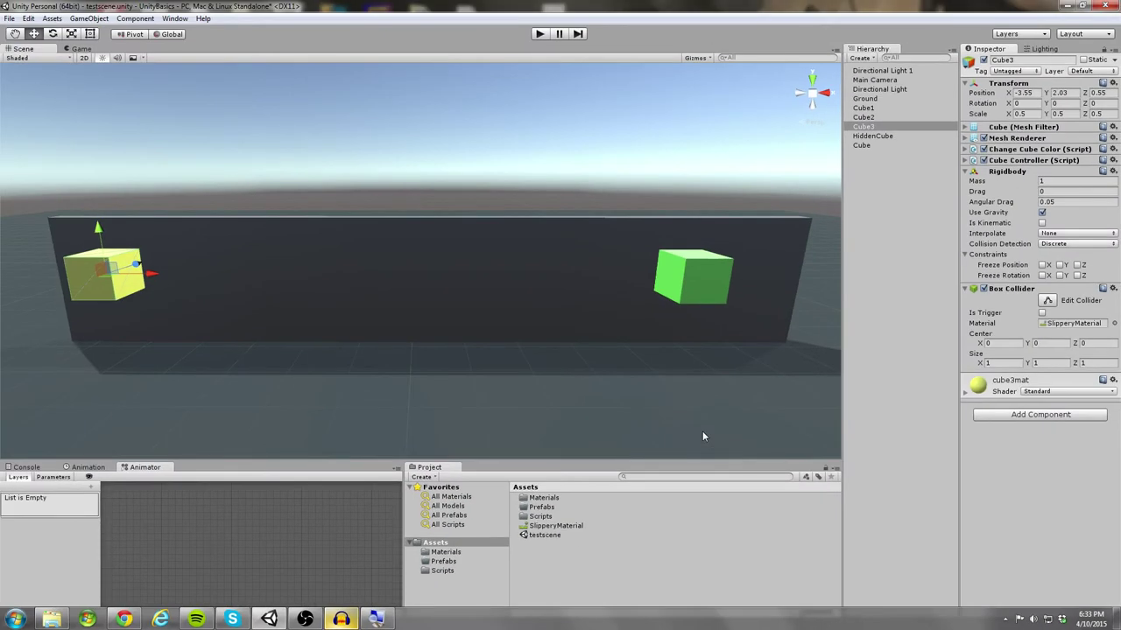
click(539, 35)
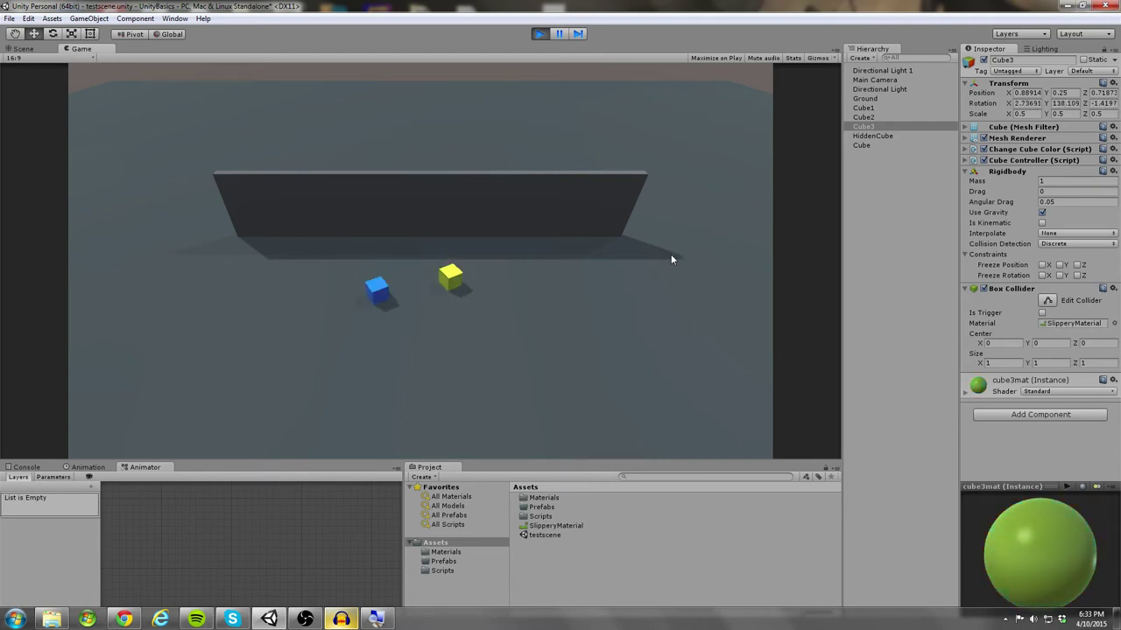
Step: Stop play mode, set Cube3's Rigidbody mass to 1000, and select Cube2 to compare its mass of 1
click(541, 35)
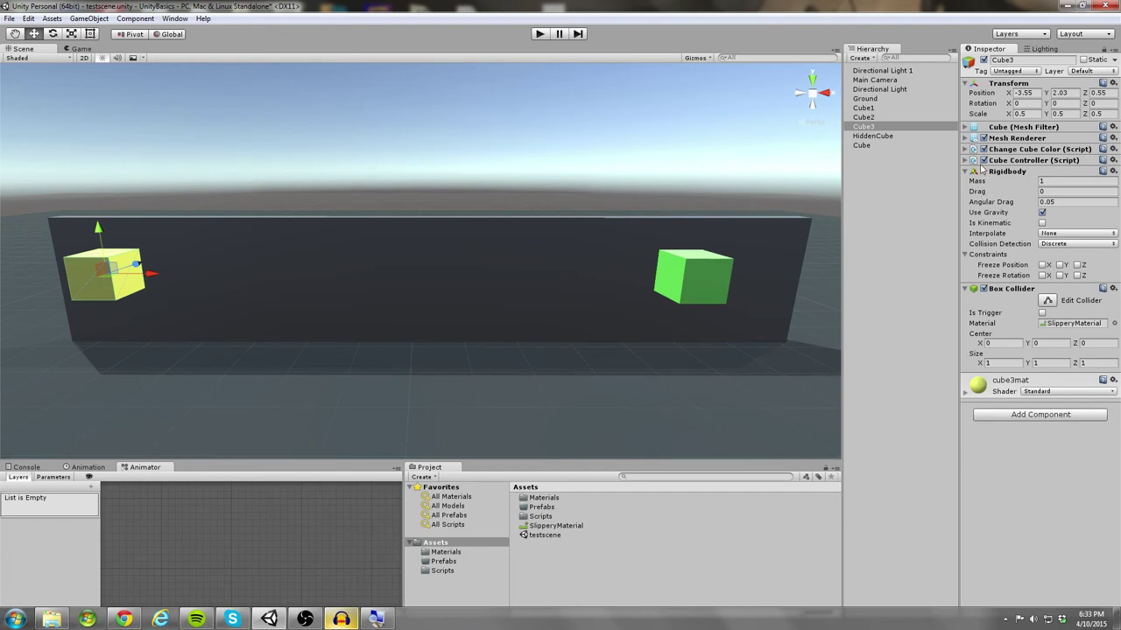
click(1041, 181)
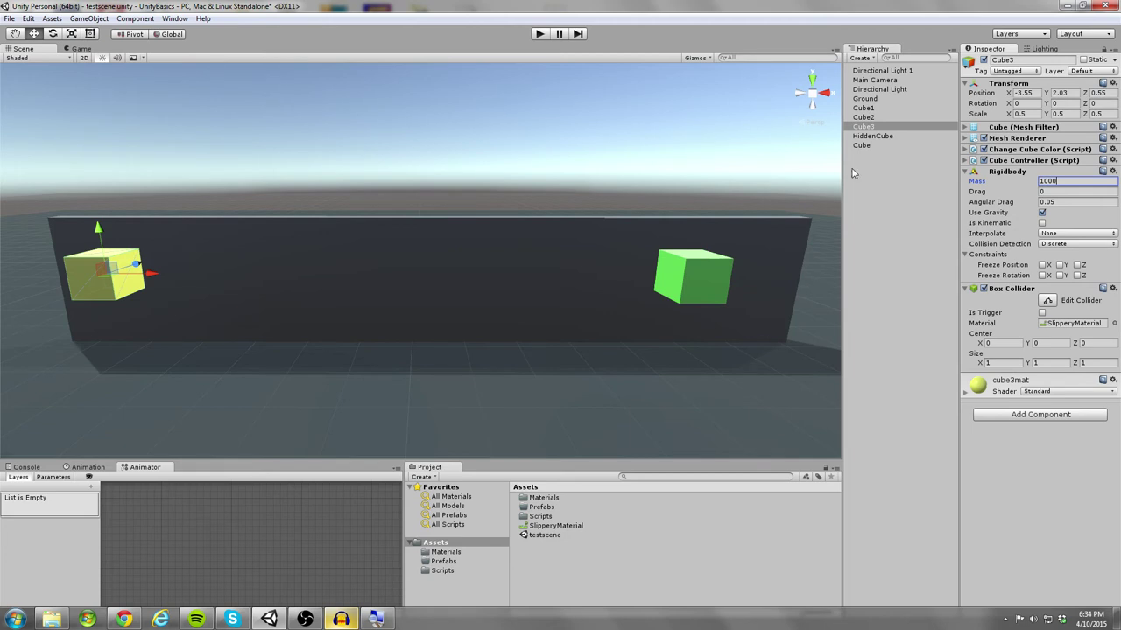
click(879, 119)
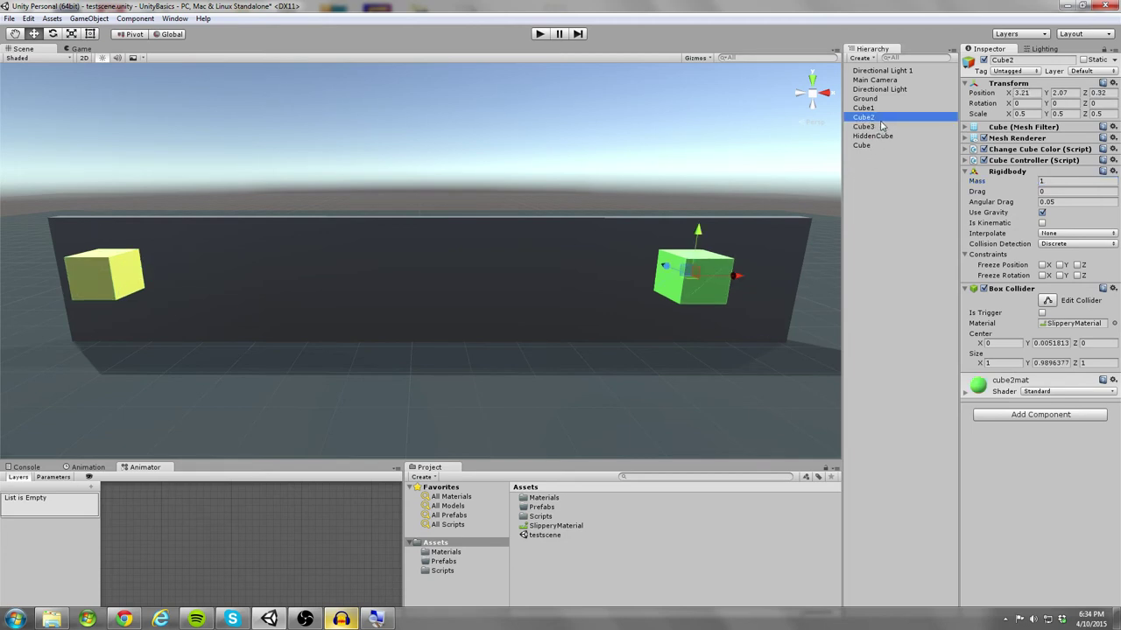
click(880, 127)
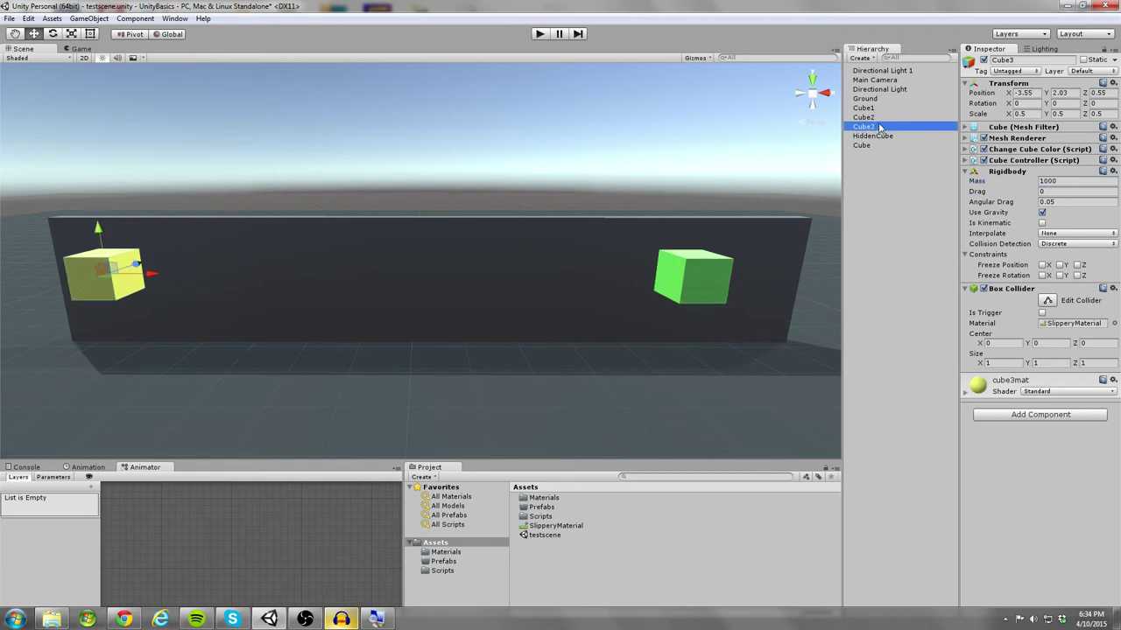
click(538, 34)
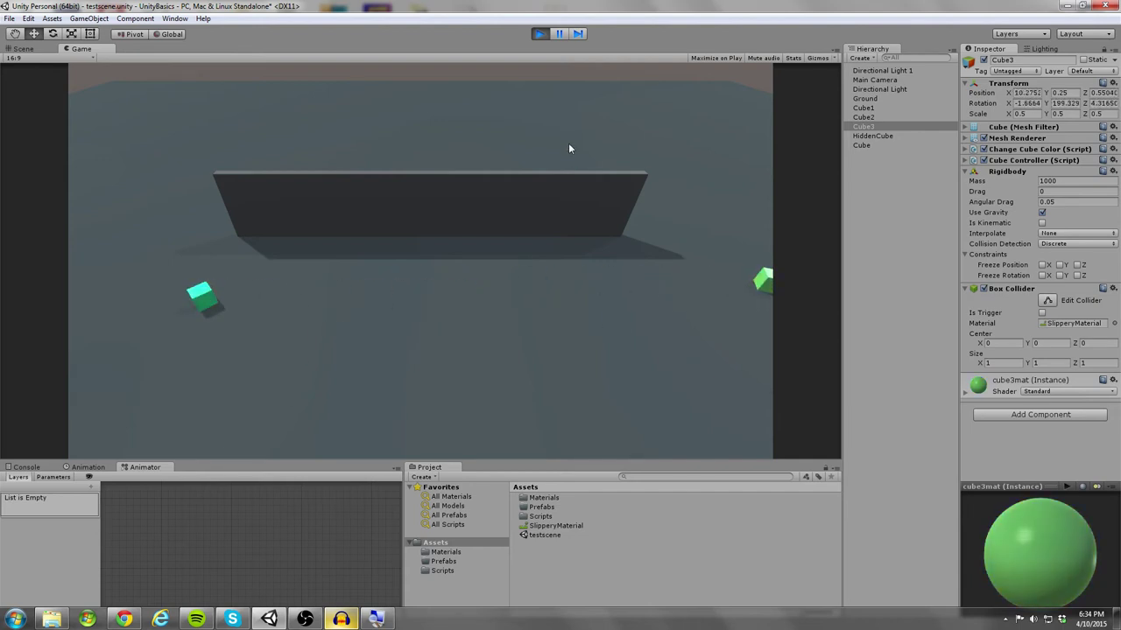
click(539, 35)
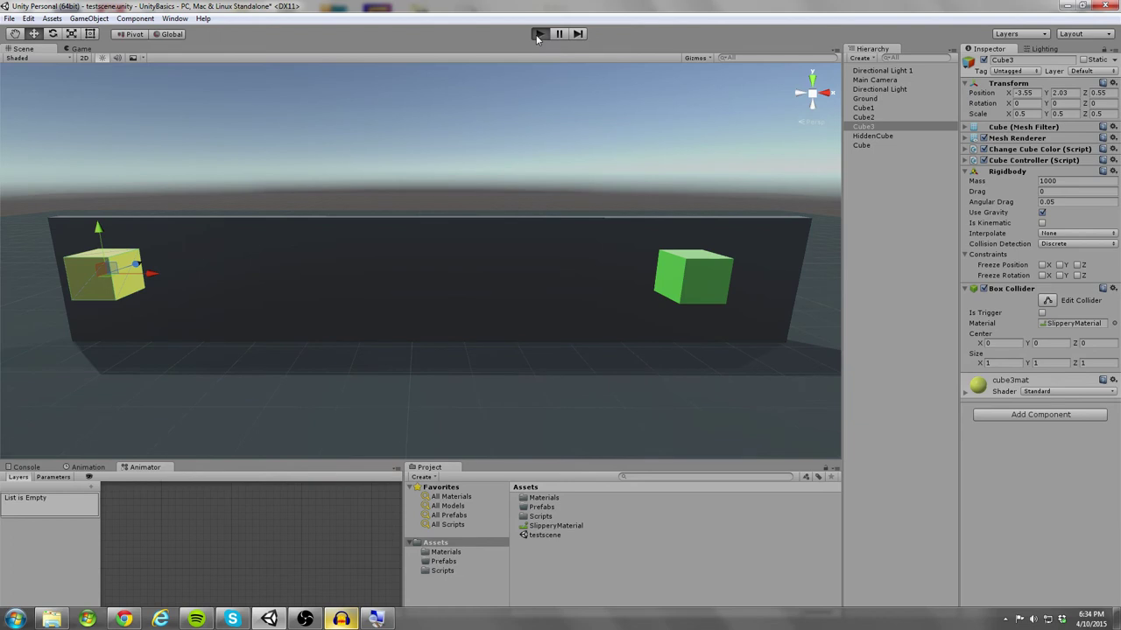
key(ctrl+p)
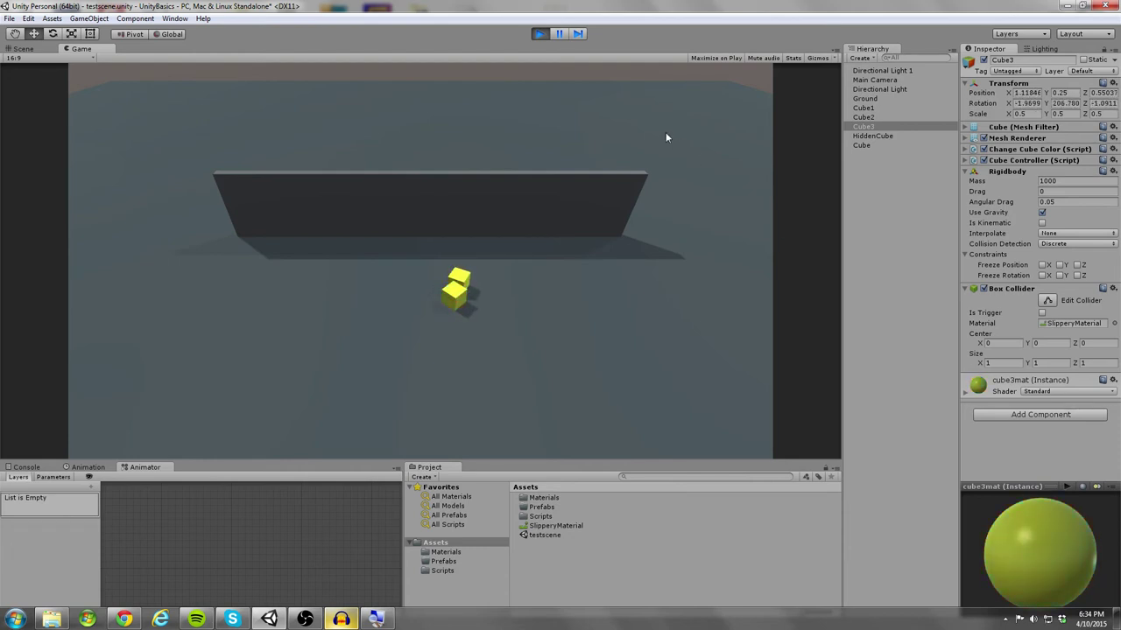
click(539, 33)
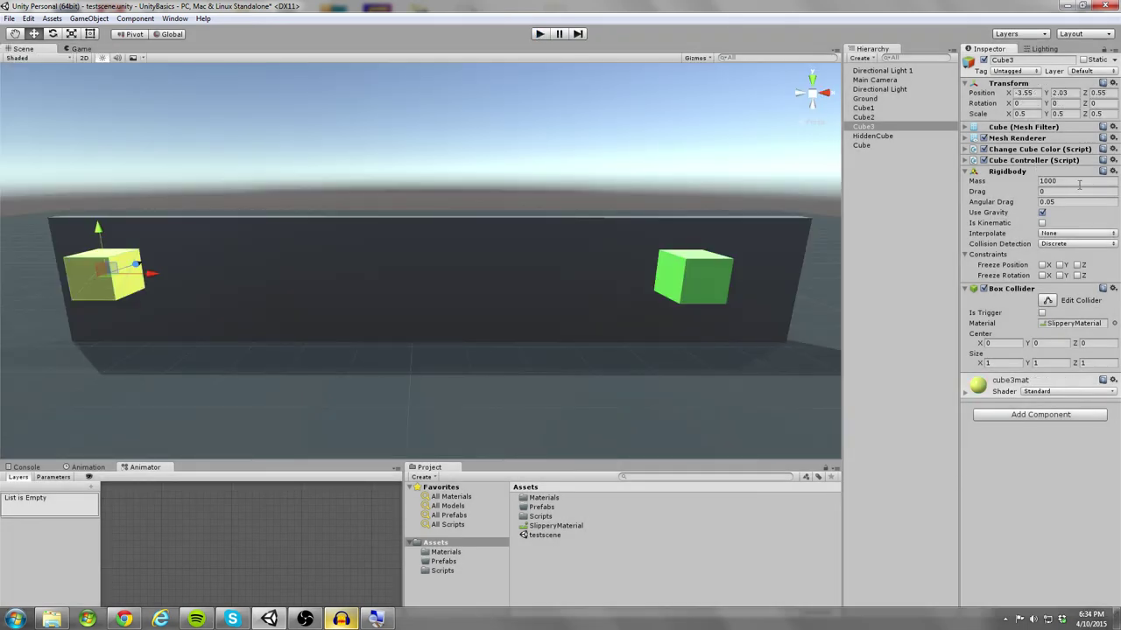
Step: Set Cube3's Rigidbody mass back to 1, edit its drag, and run the scene
click(1080, 181)
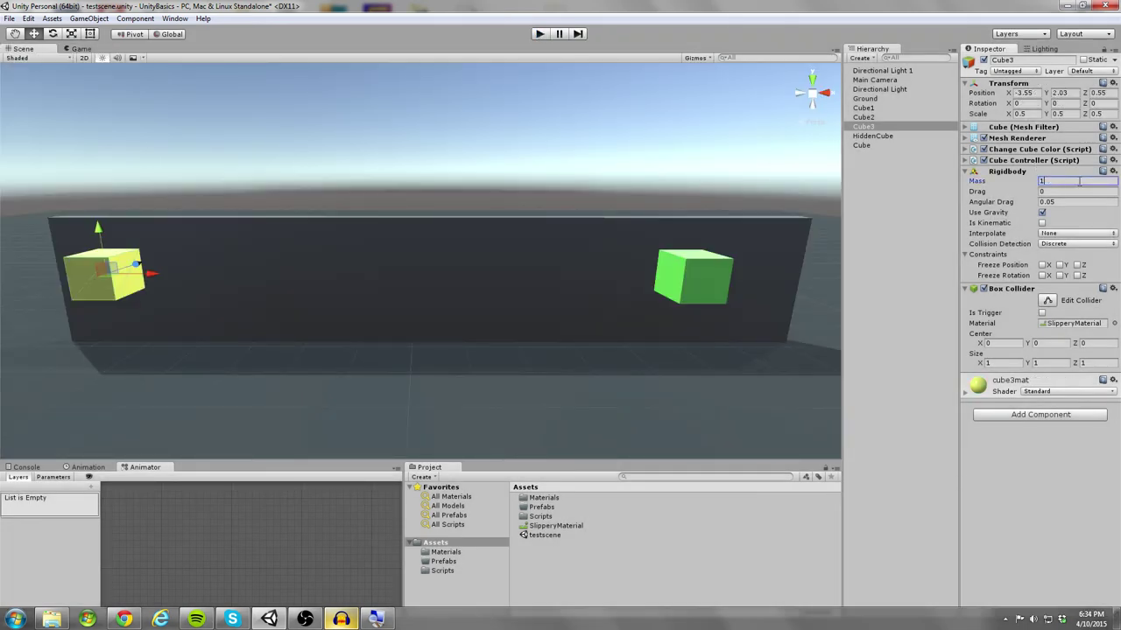
click(1061, 192)
text(1)
click(539, 34)
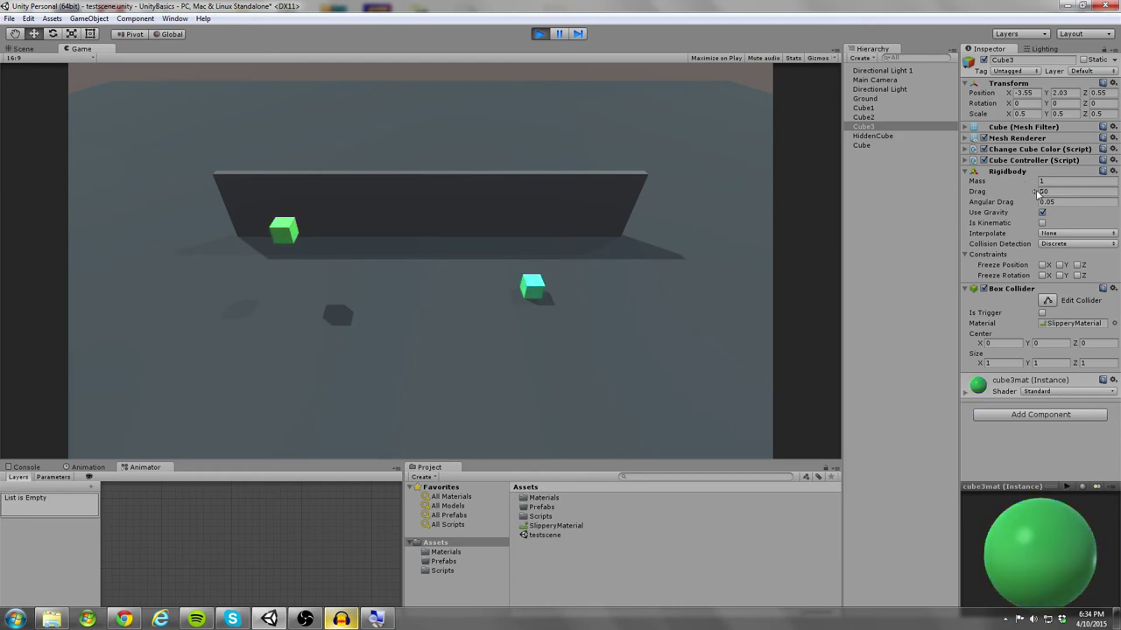
Step: Scrub Cube3's drag down during the run, then stop play mode and edit the drag again
drag(1037, 191, 738, 215)
click(539, 34)
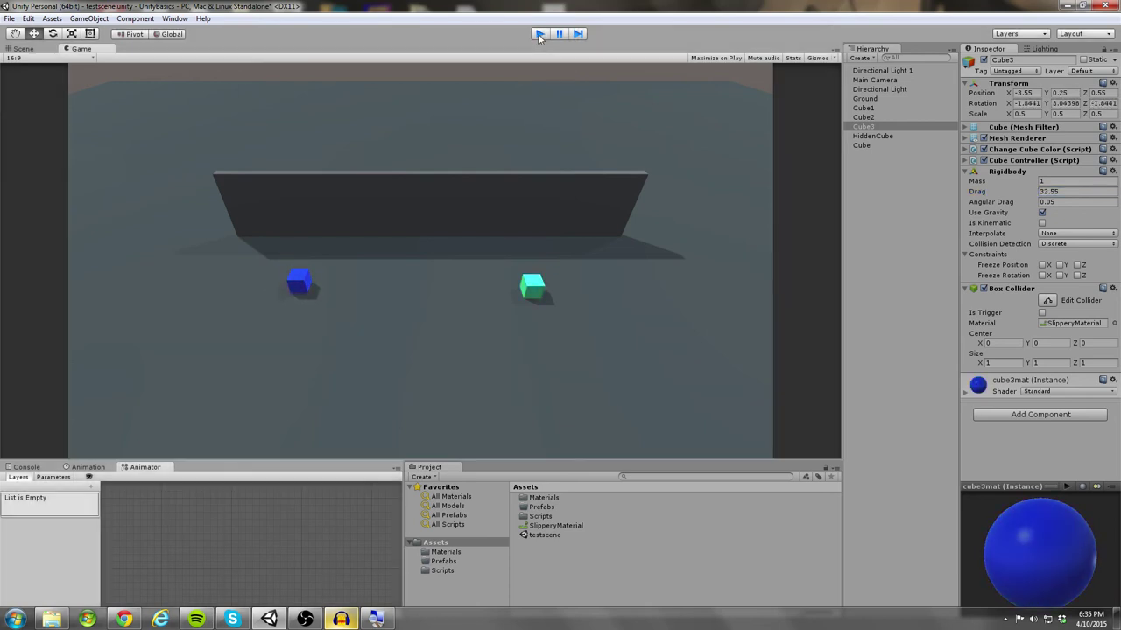
click(1061, 191)
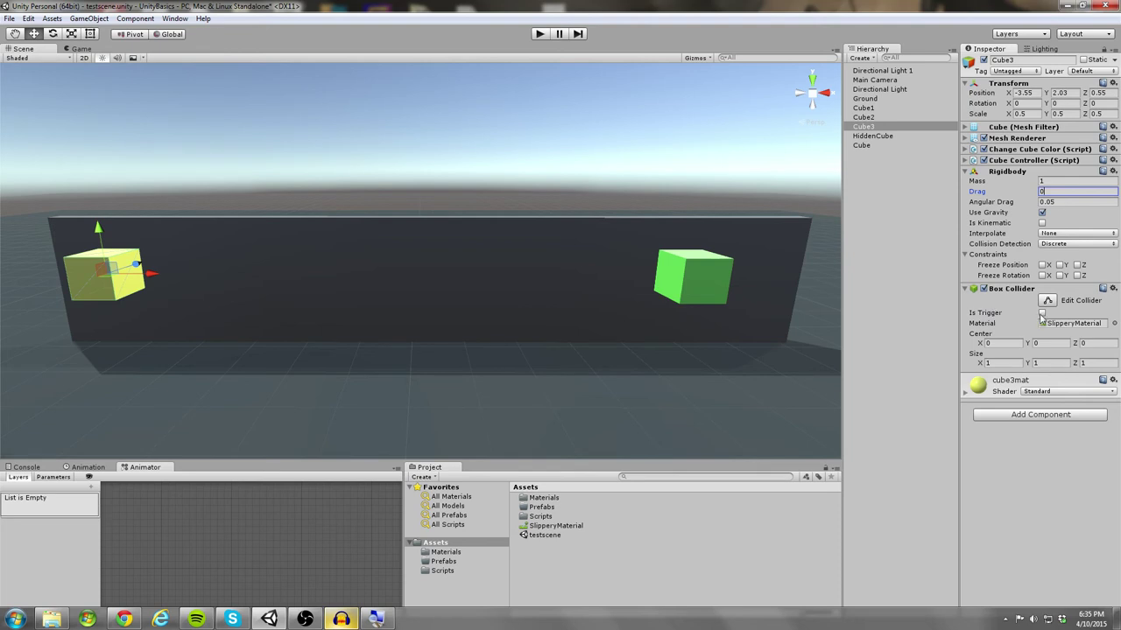
Step: Turn on Is Kinematic for Cube3 and test it in play mode, toggling it off and on
click(1042, 223)
click(1042, 223)
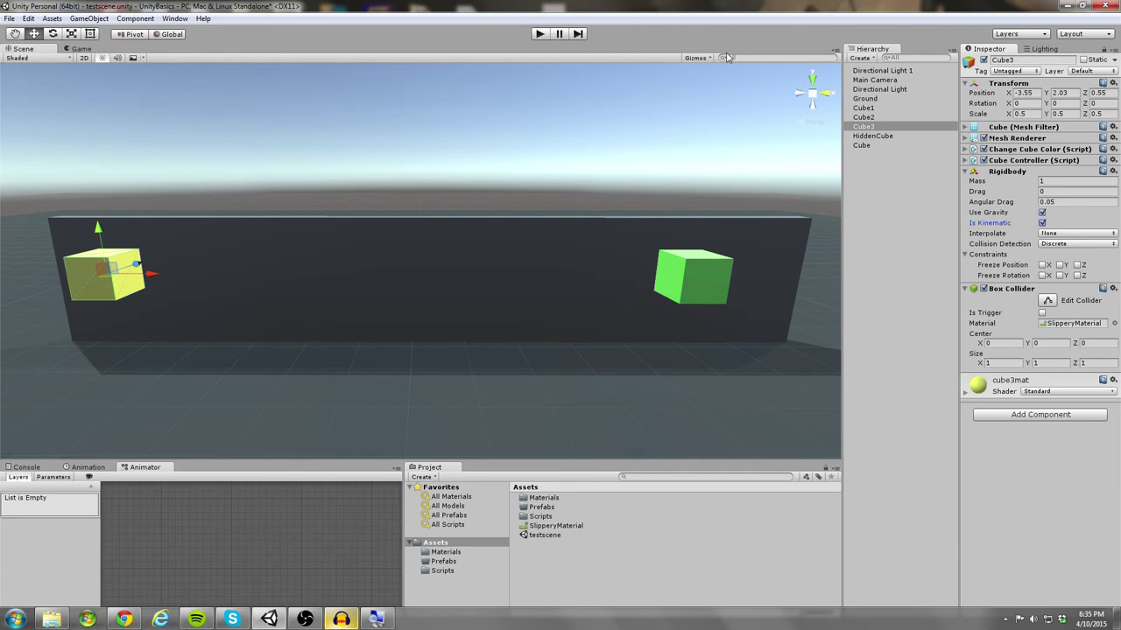
click(538, 34)
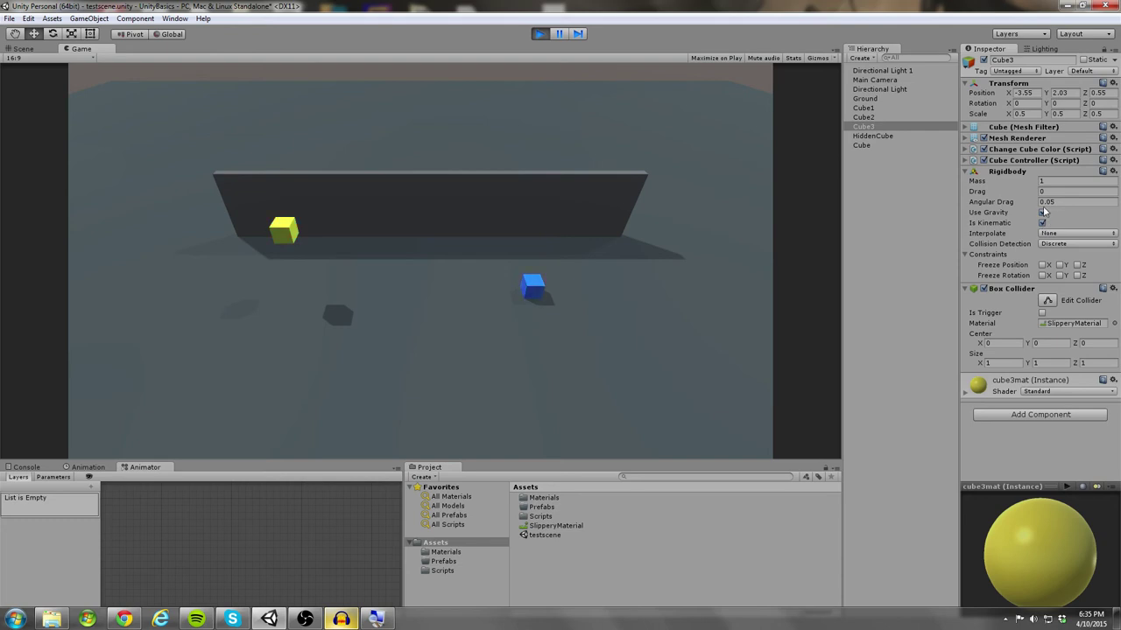
click(1042, 223)
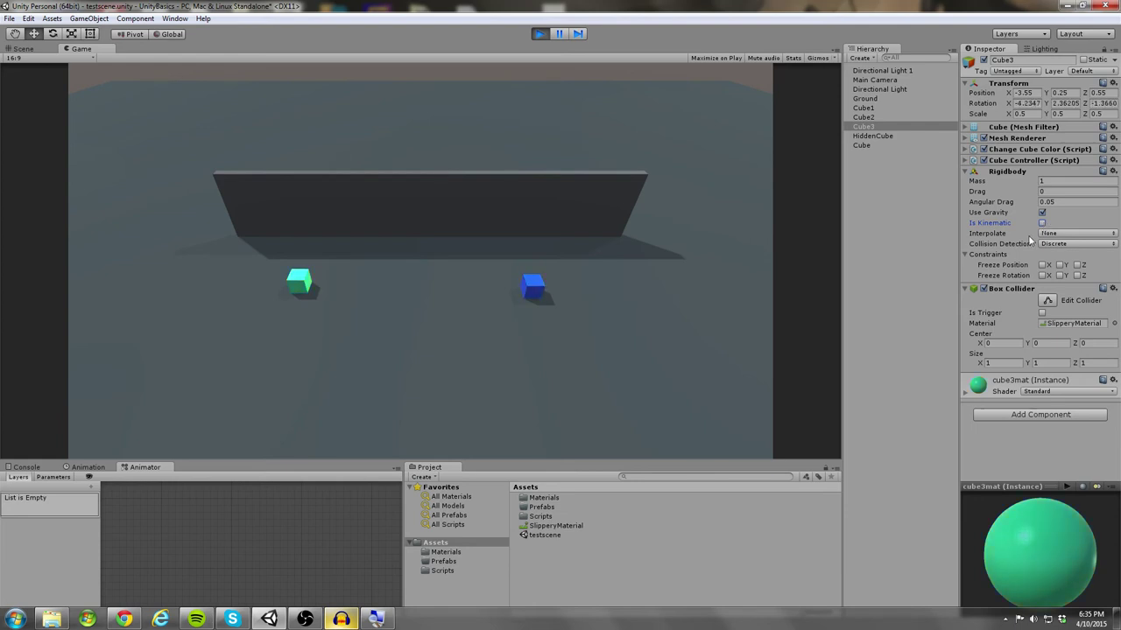
click(1042, 223)
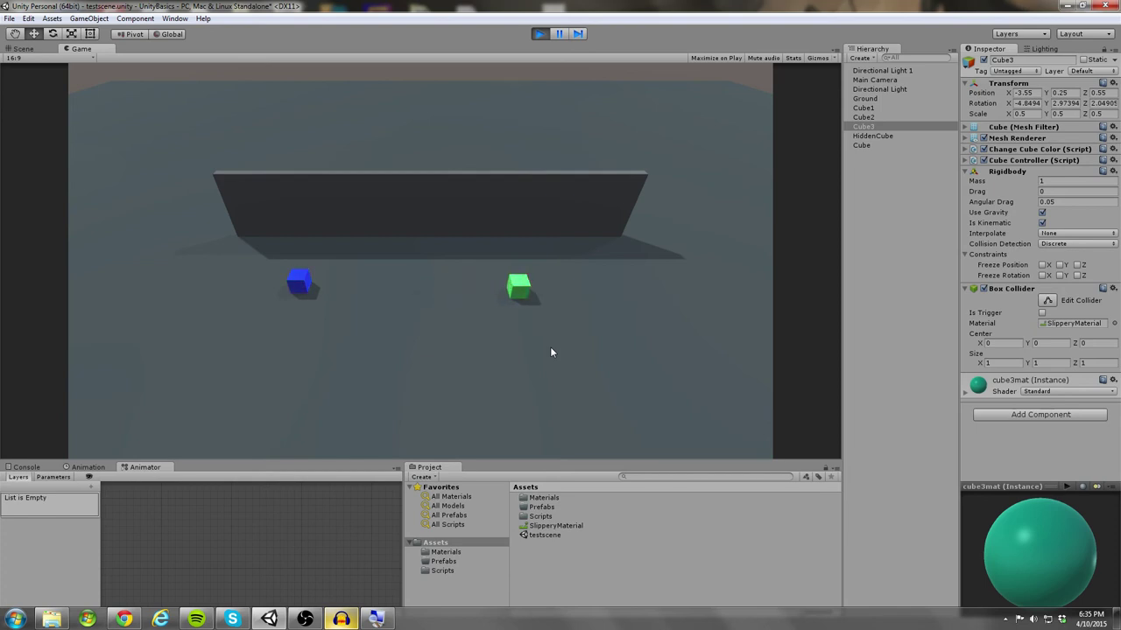
click(1042, 223)
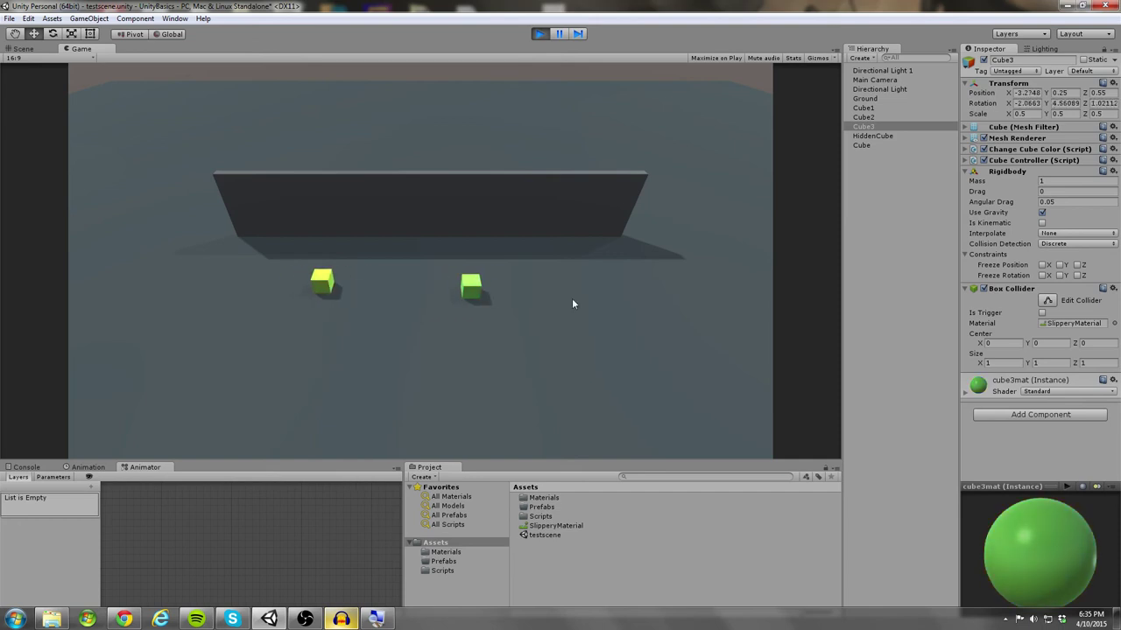
click(539, 33)
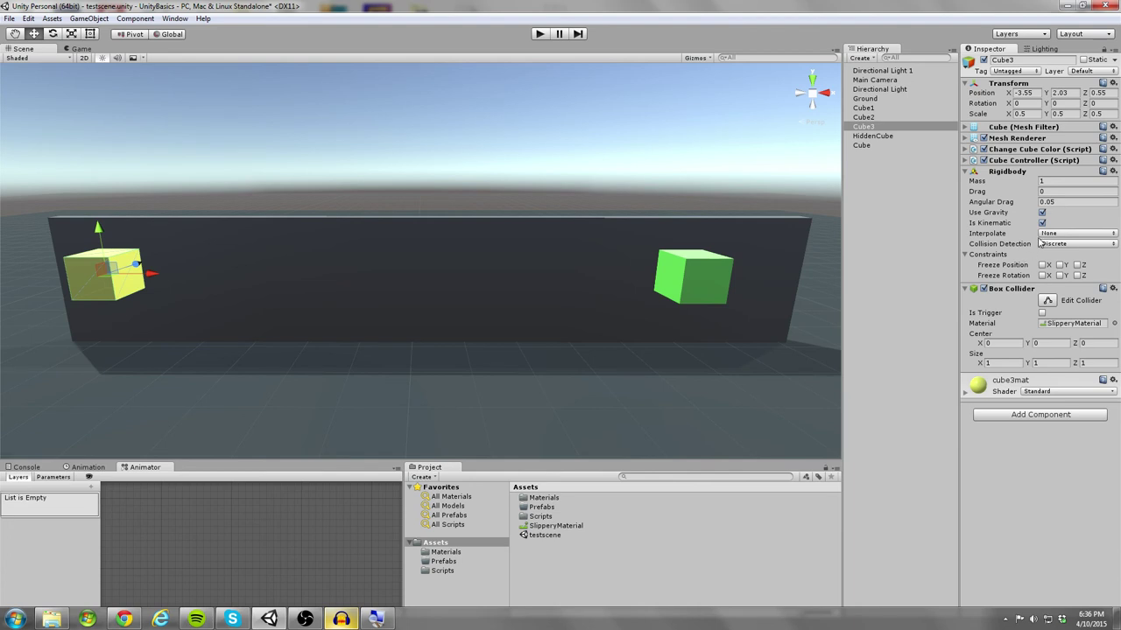
Step: Keep Discrete collision detection, slide the green cube left, and move the yellow cube right along X
click(1050, 245)
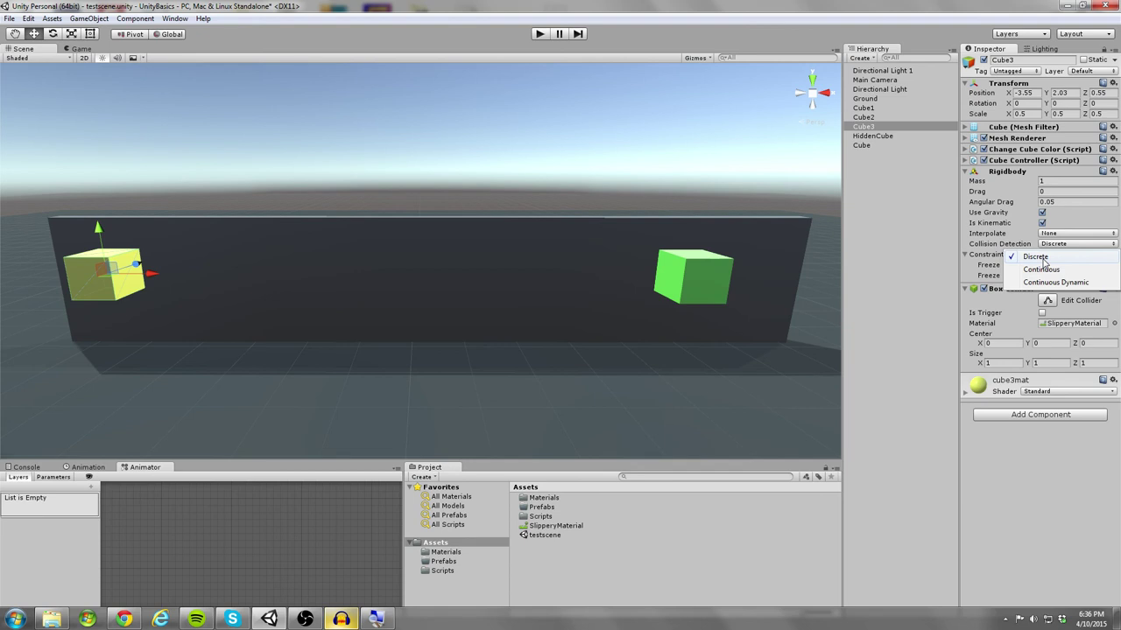
click(1042, 258)
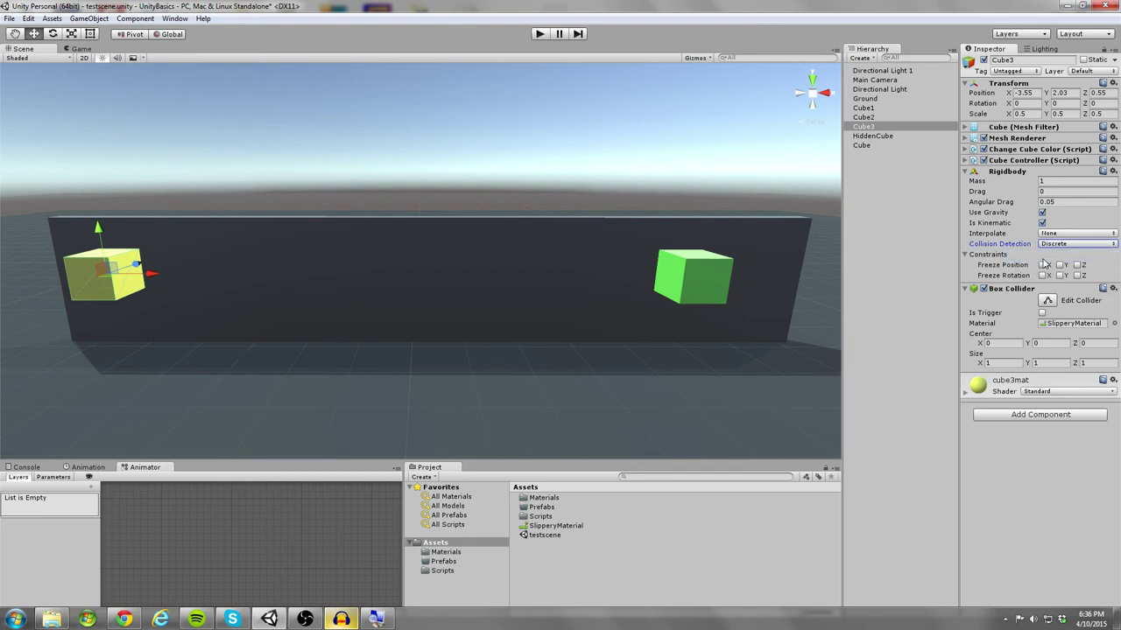
click(701, 277)
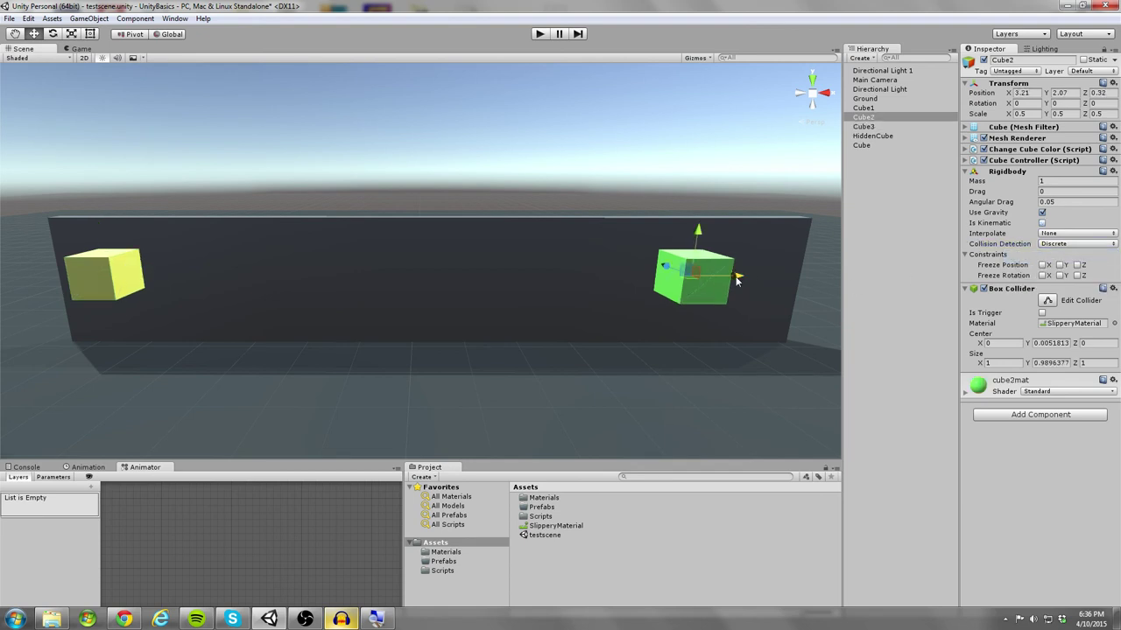
drag(737, 279, 543, 293)
click(103, 284)
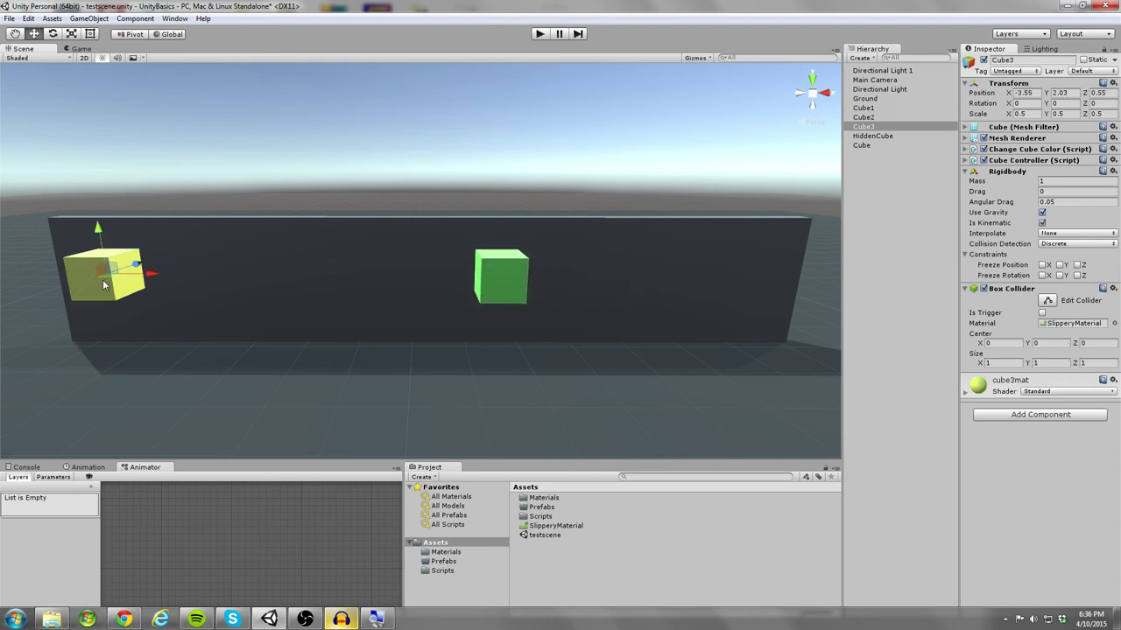
drag(133, 267, 218, 312)
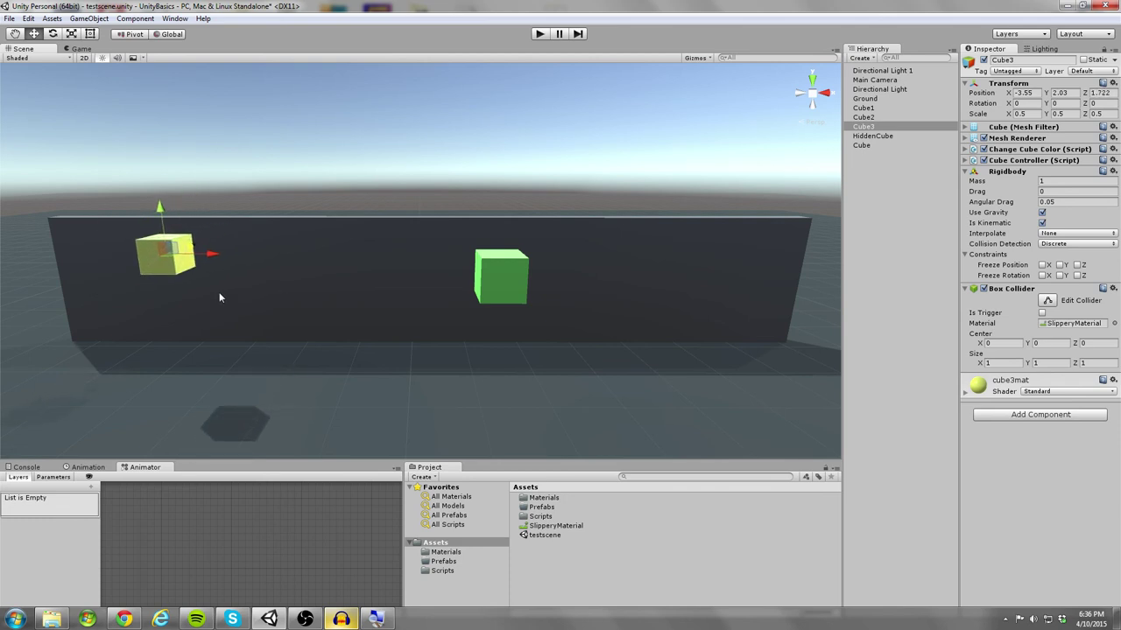
key(ctrl+z)
drag(140, 291, 464, 297)
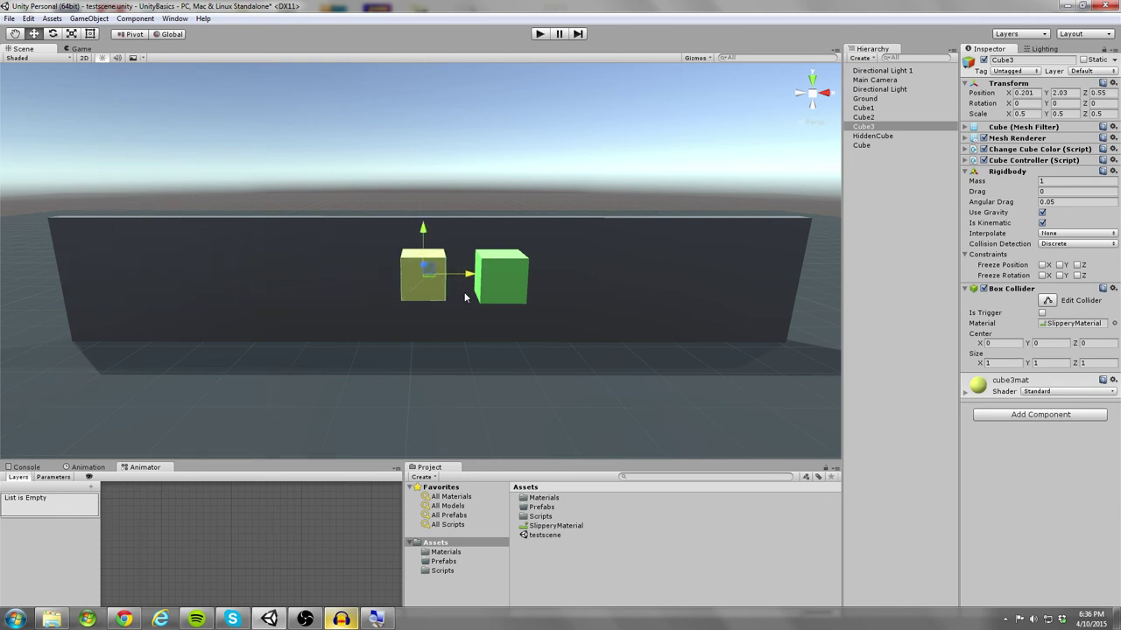
Step: Reposition the green cube along X until it sits right of the yellow cube at X 1.457
click(496, 282)
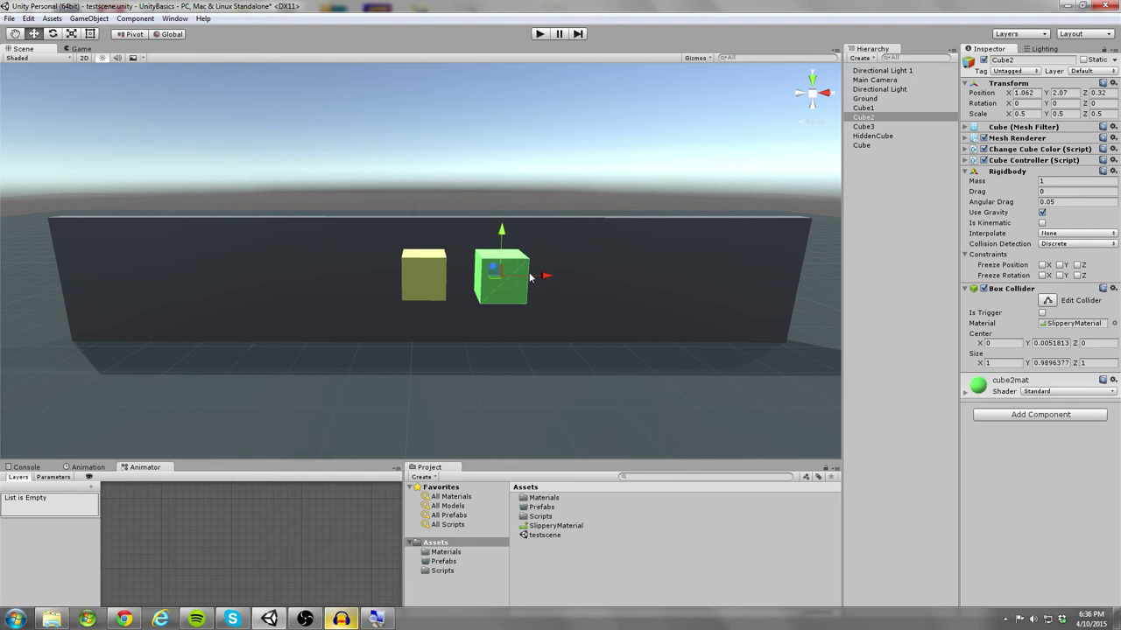
drag(525, 278, 602, 295)
click(415, 275)
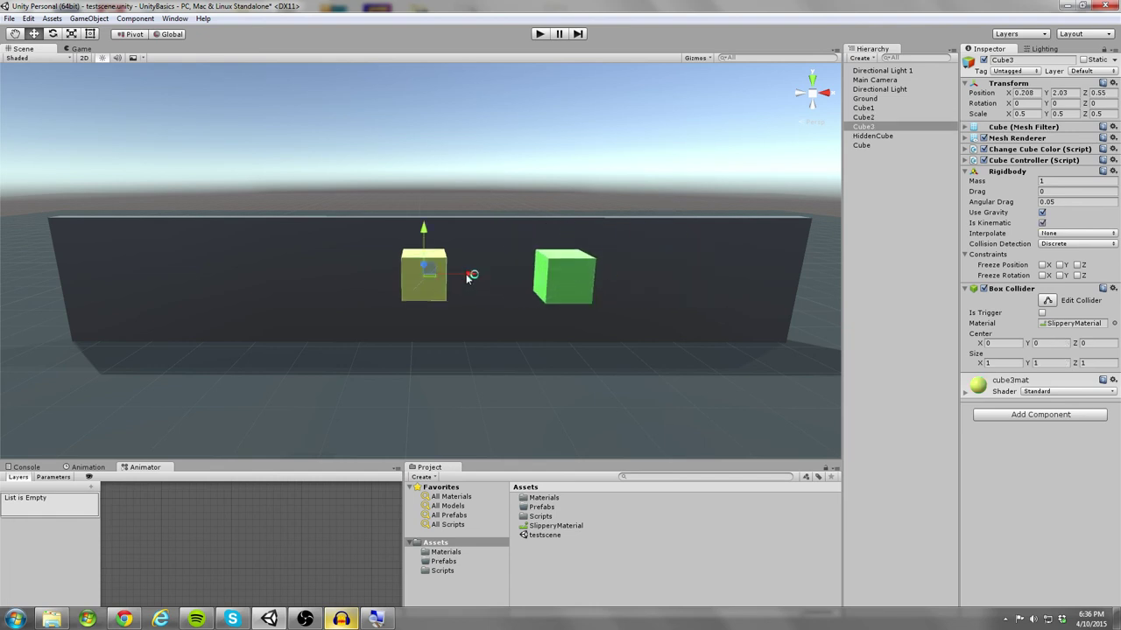
click(585, 278)
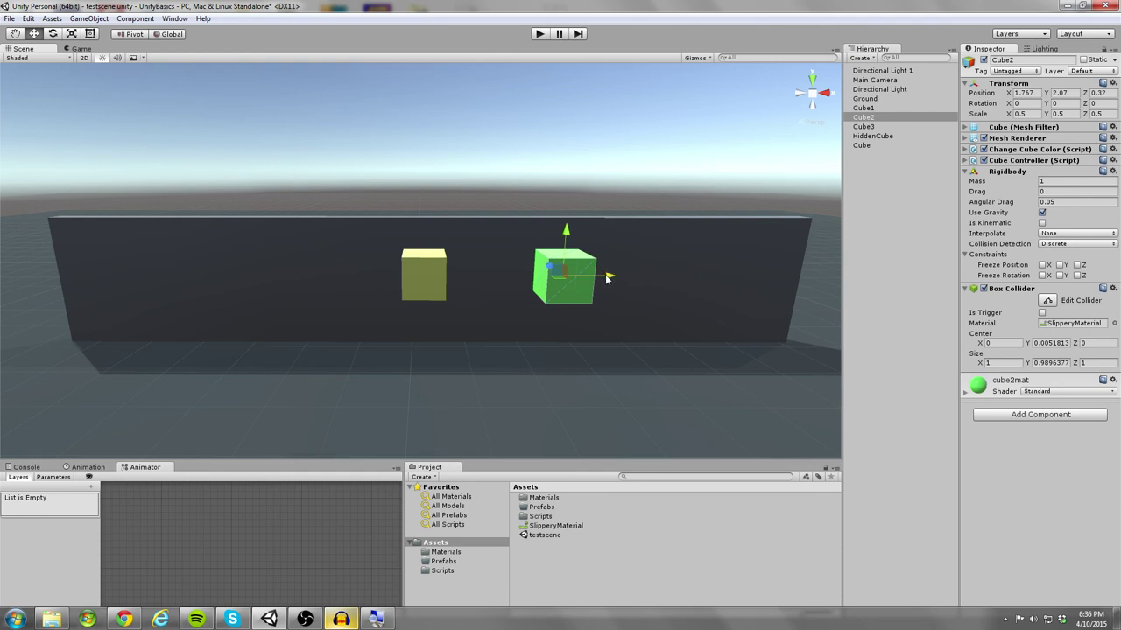
drag(613, 281, 760, 283)
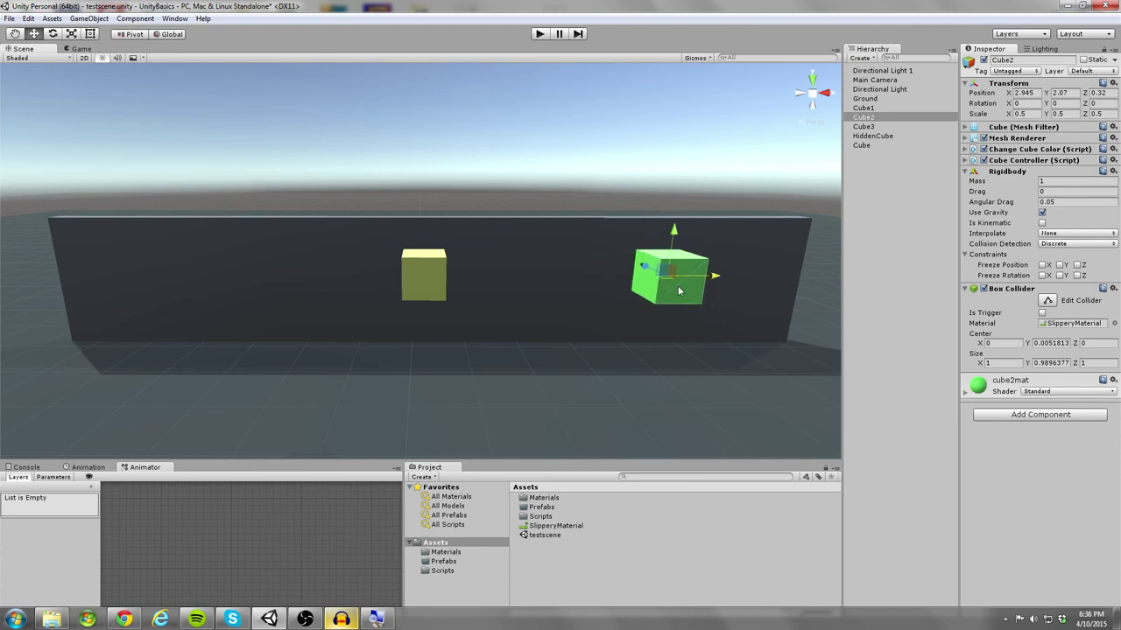
drag(715, 277, 405, 289)
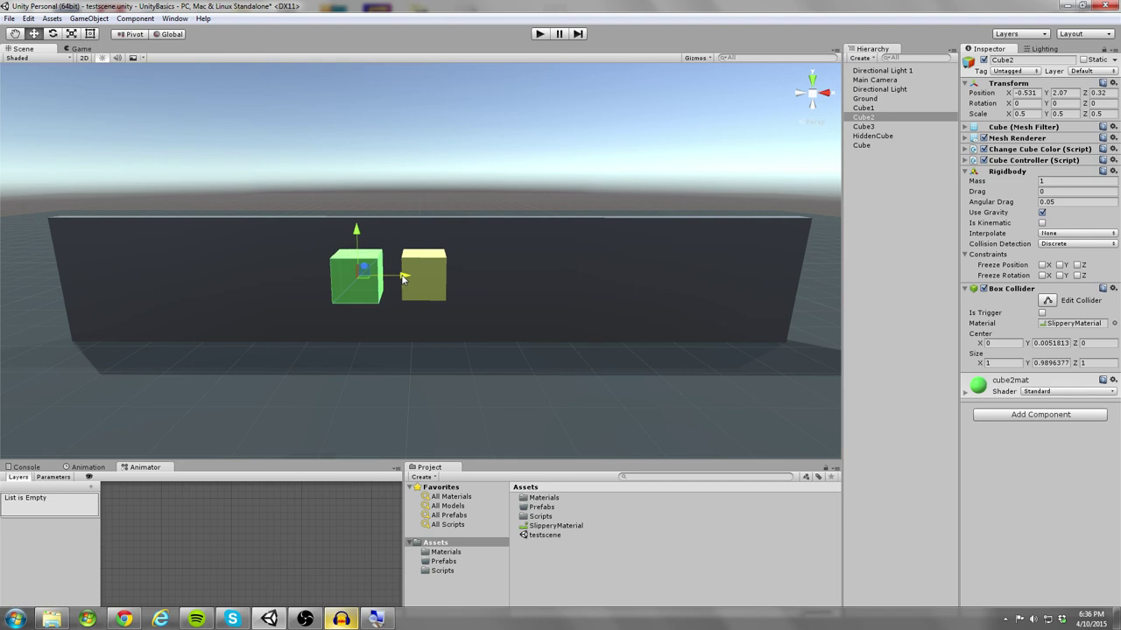
drag(403, 279, 627, 278)
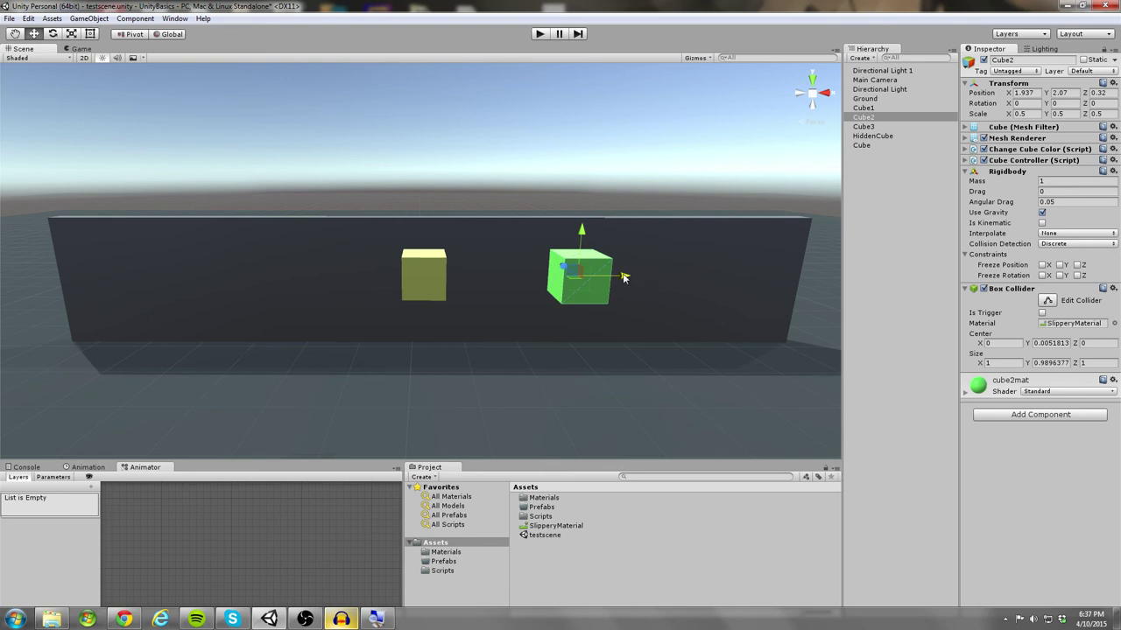
drag(624, 278, 593, 279)
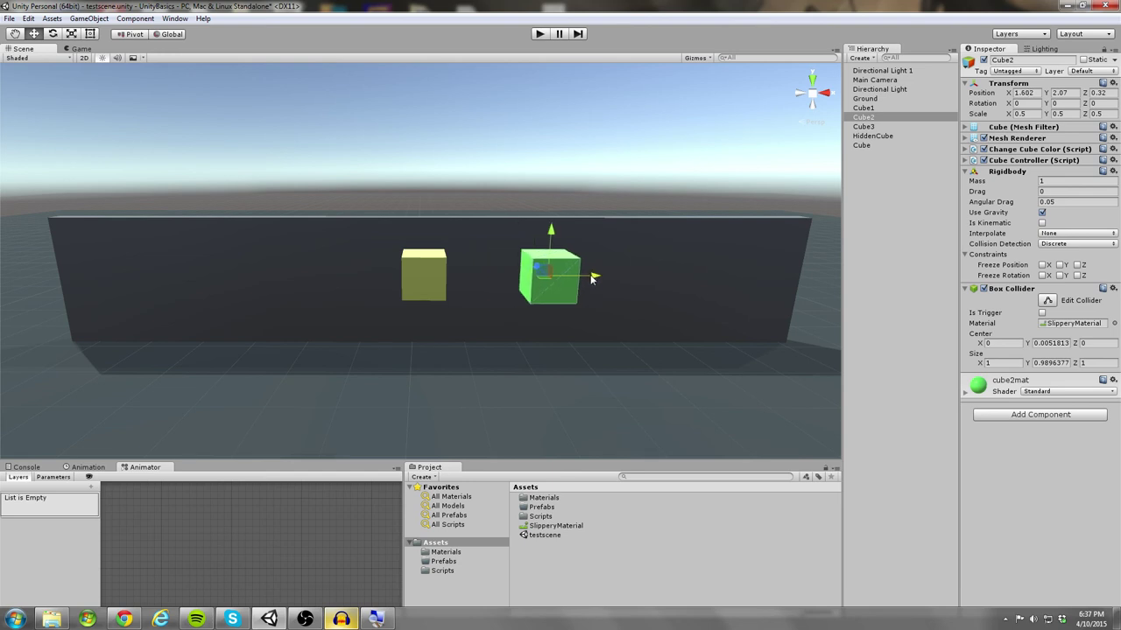
drag(592, 278, 380, 280)
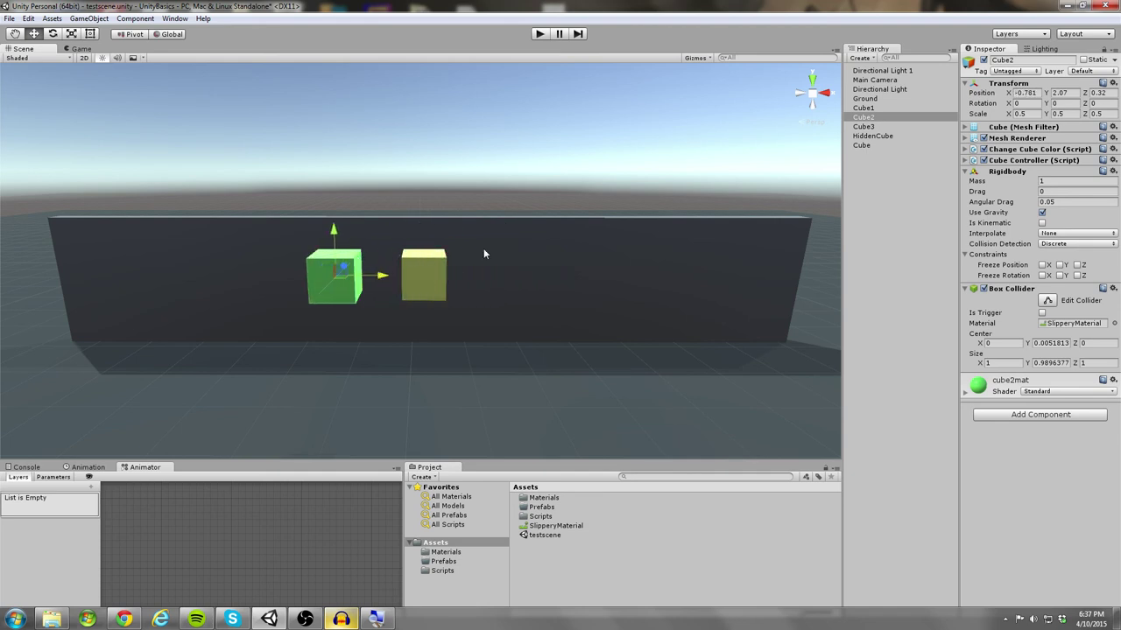
mouse_move(377, 278)
mouse_down()
mouse_move(525, 283)
mouse_move(390, 280)
mouse_up()
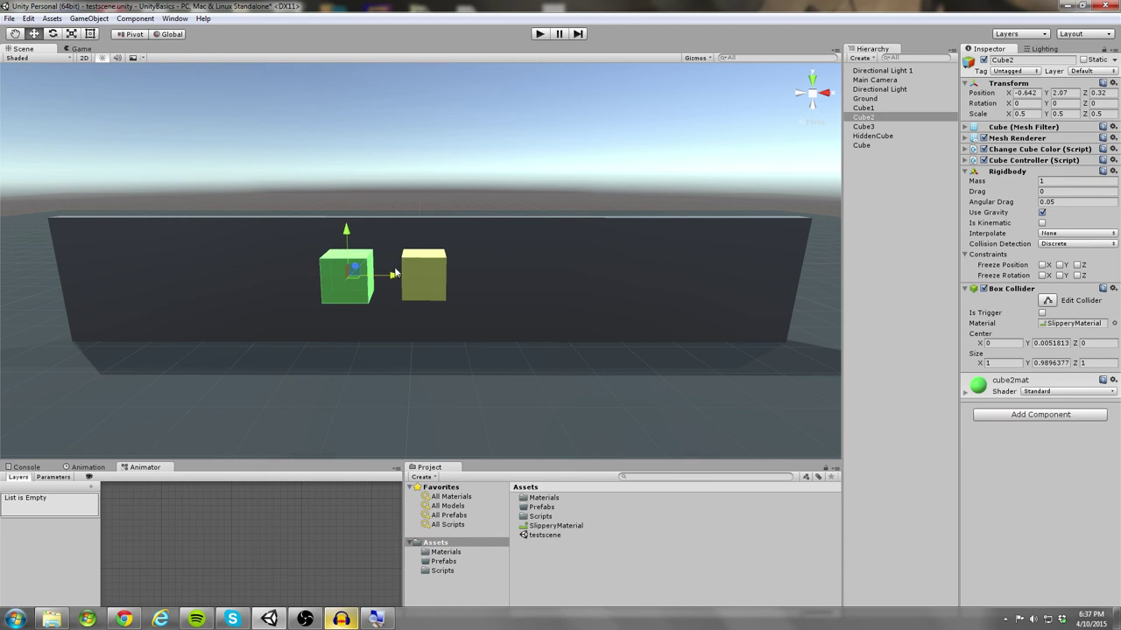
drag(392, 276, 578, 295)
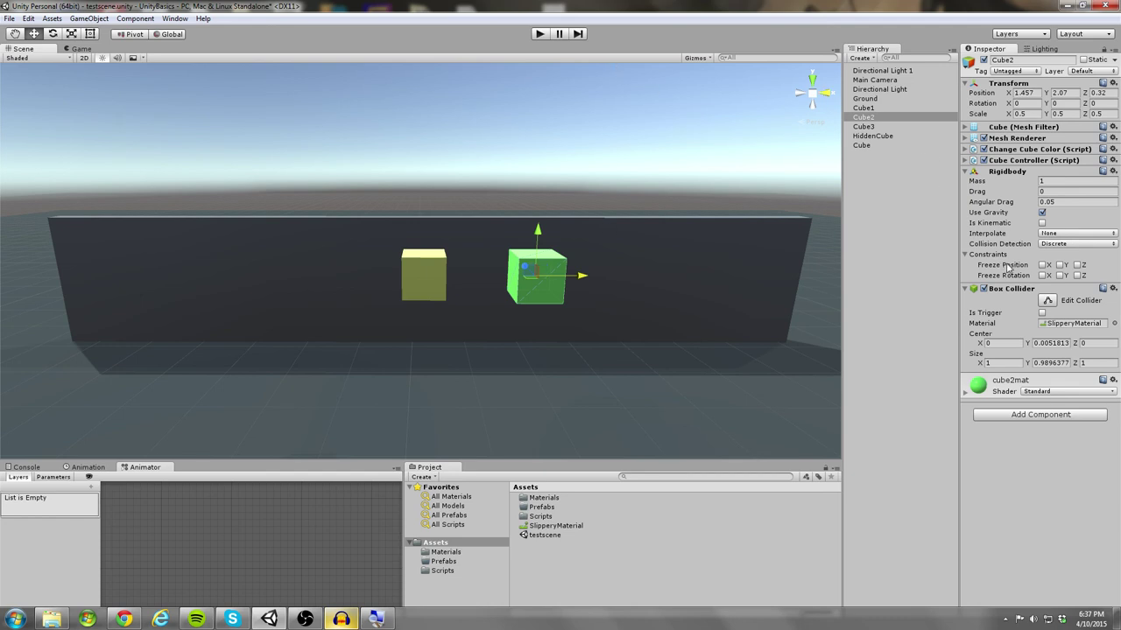
Step: Leave collision detection as Discrete and freeze the green cube's Y rotation
click(1049, 244)
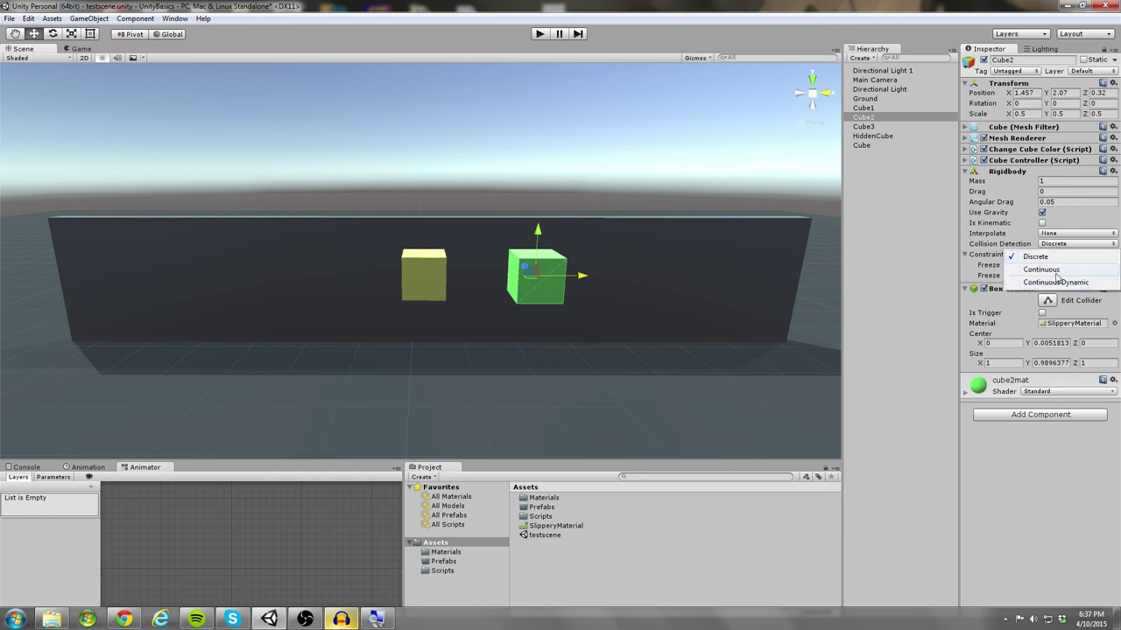
click(1026, 239)
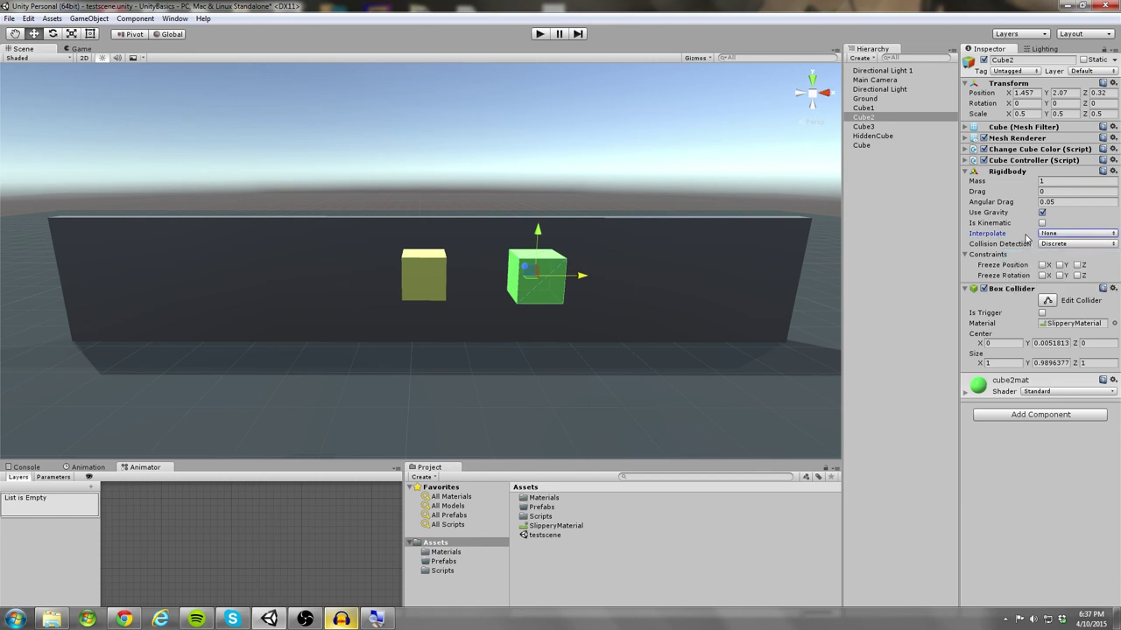
click(1061, 275)
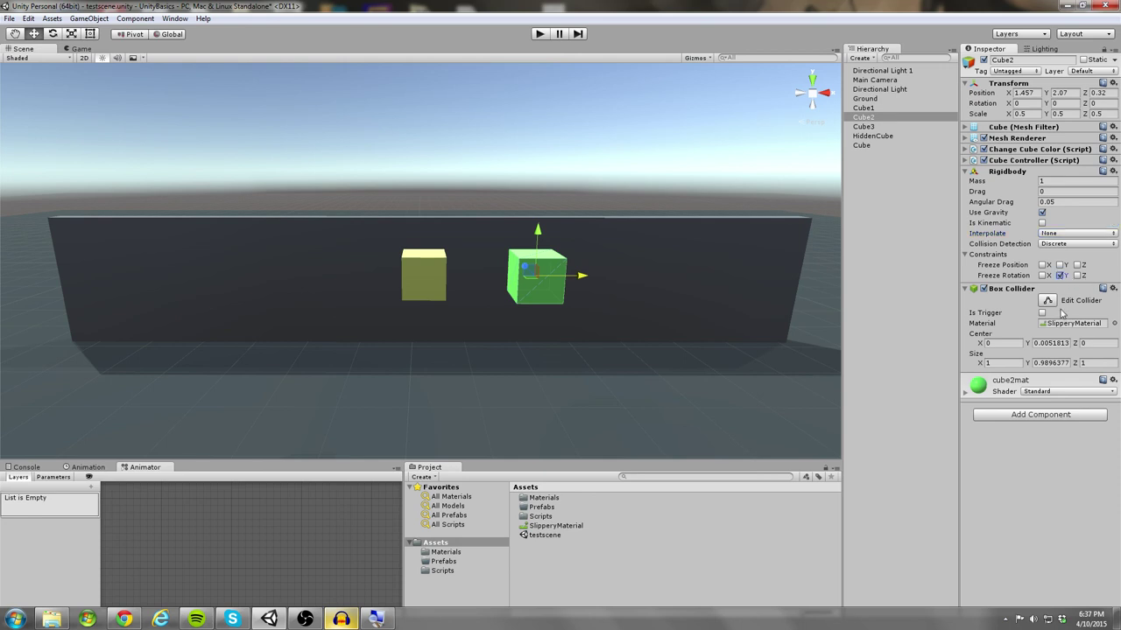
Step: Move the yellow cube left and the green cube right to X 3.031, check Freeze Rotation Y, and run
click(415, 282)
drag(471, 275, 285, 275)
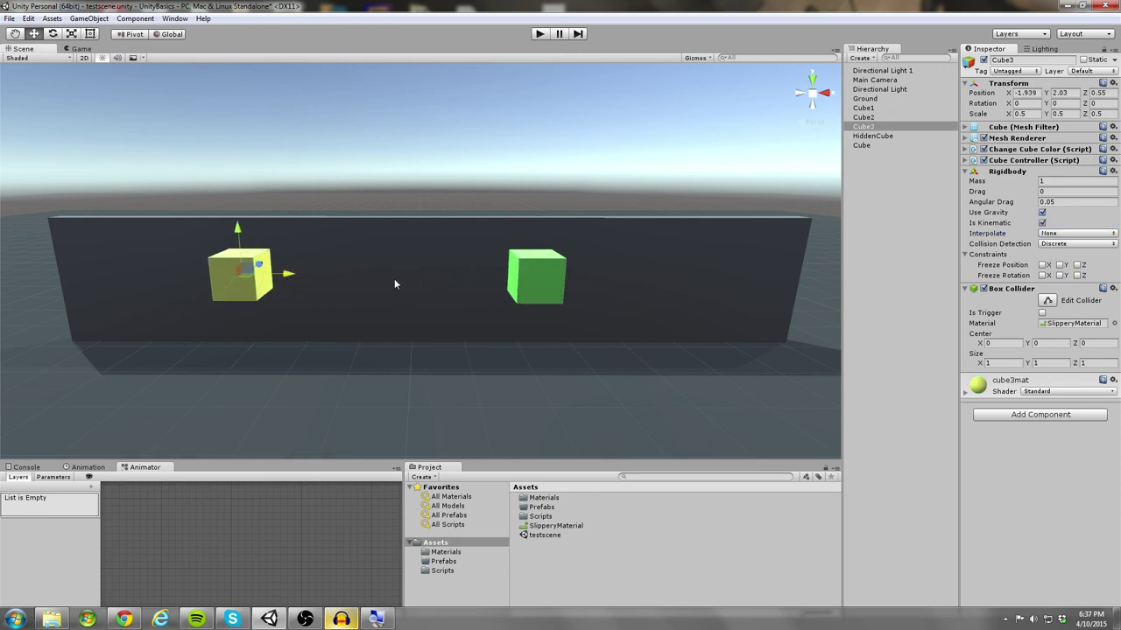
click(522, 281)
drag(578, 275, 723, 275)
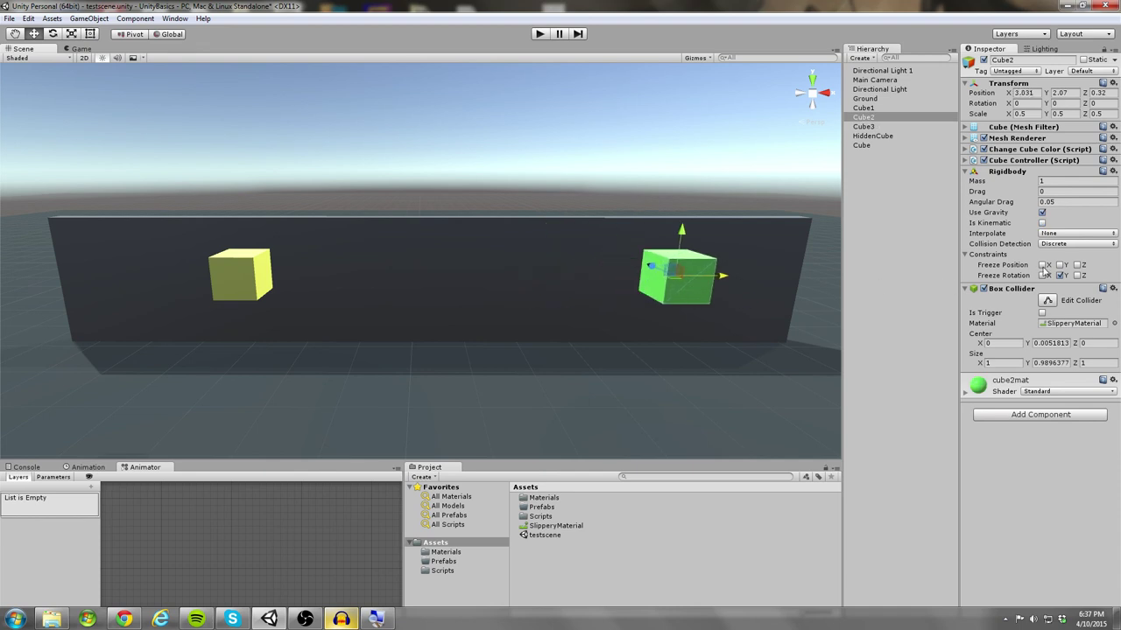
click(872, 121)
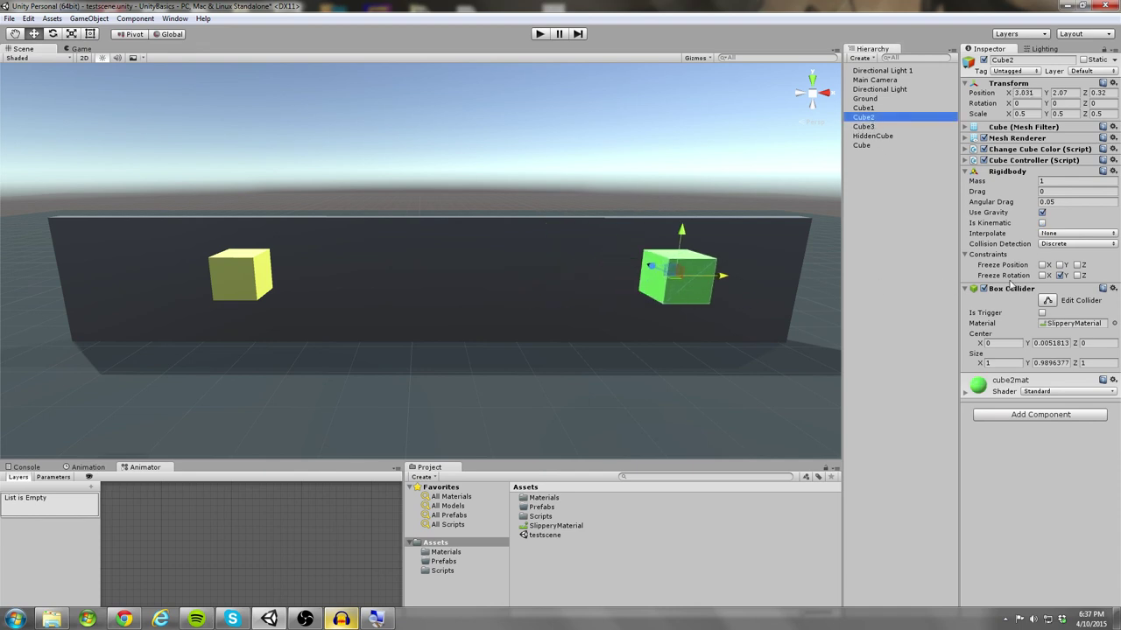
click(1060, 276)
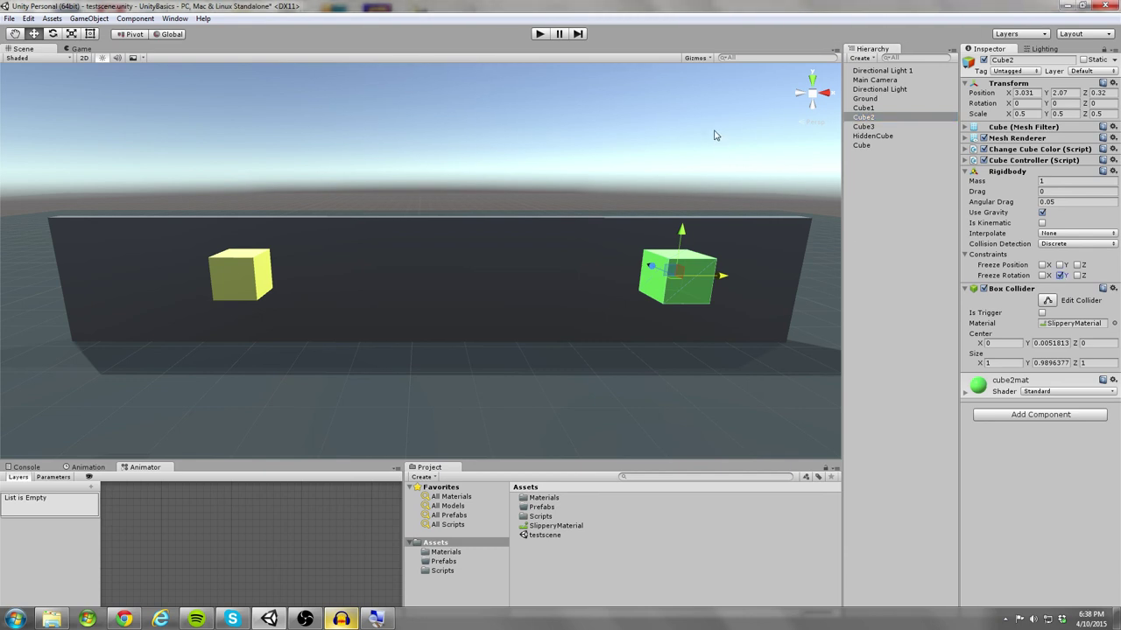
click(540, 33)
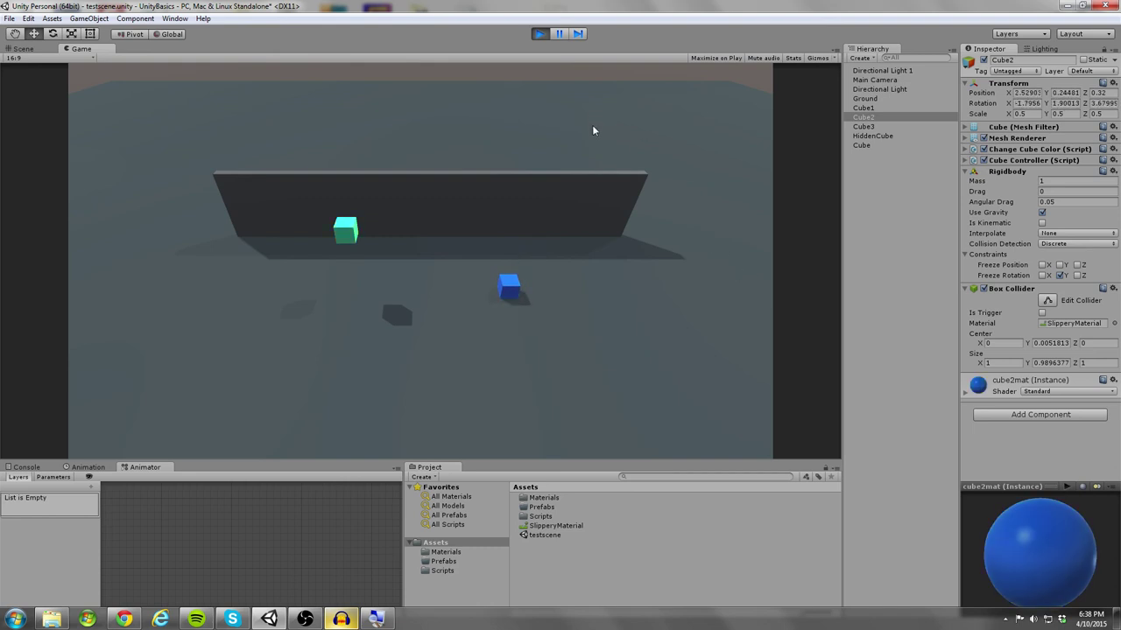
Step: Stop the run, turn off Is Kinematic on Cube3, then rerun the test and stop it with Ctrl+P
click(541, 34)
click(928, 127)
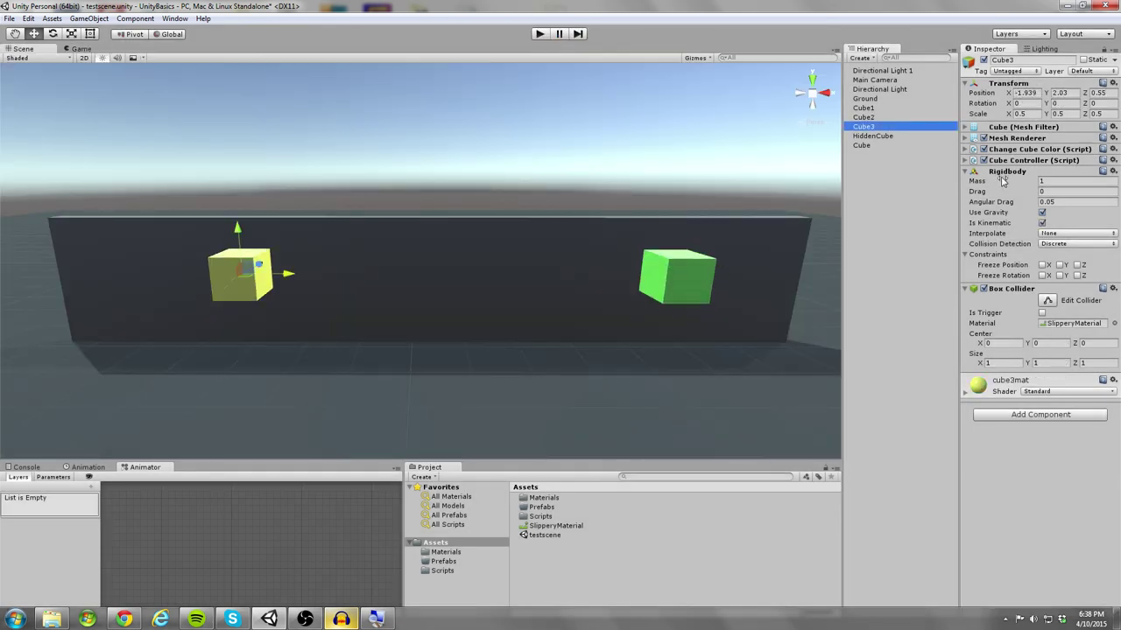
click(1042, 222)
click(537, 33)
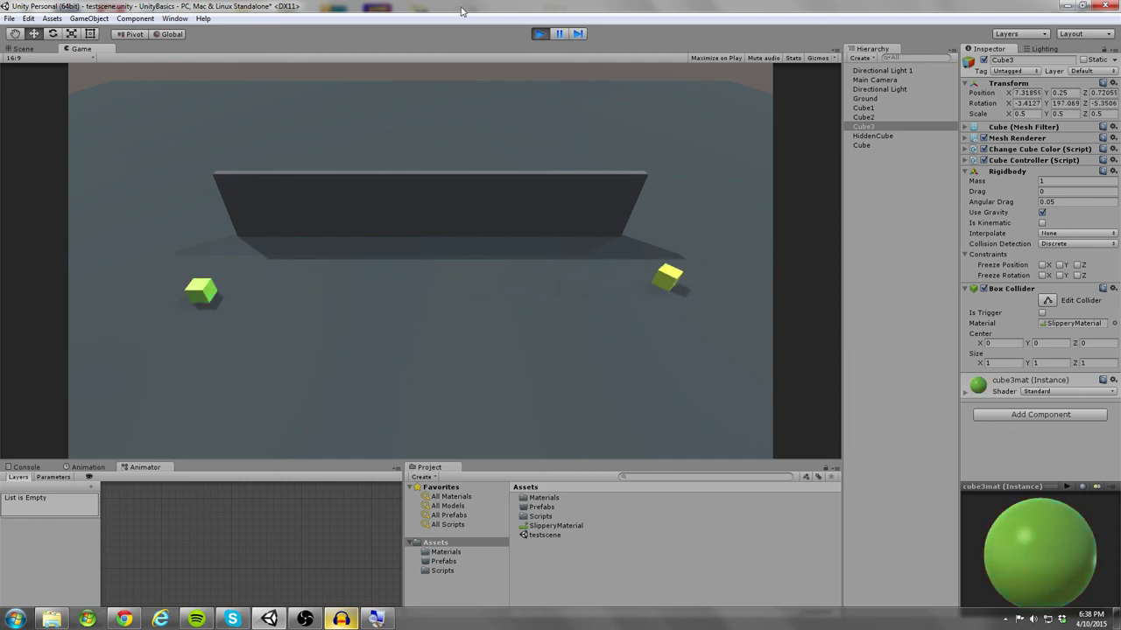
key(ctrl+p)
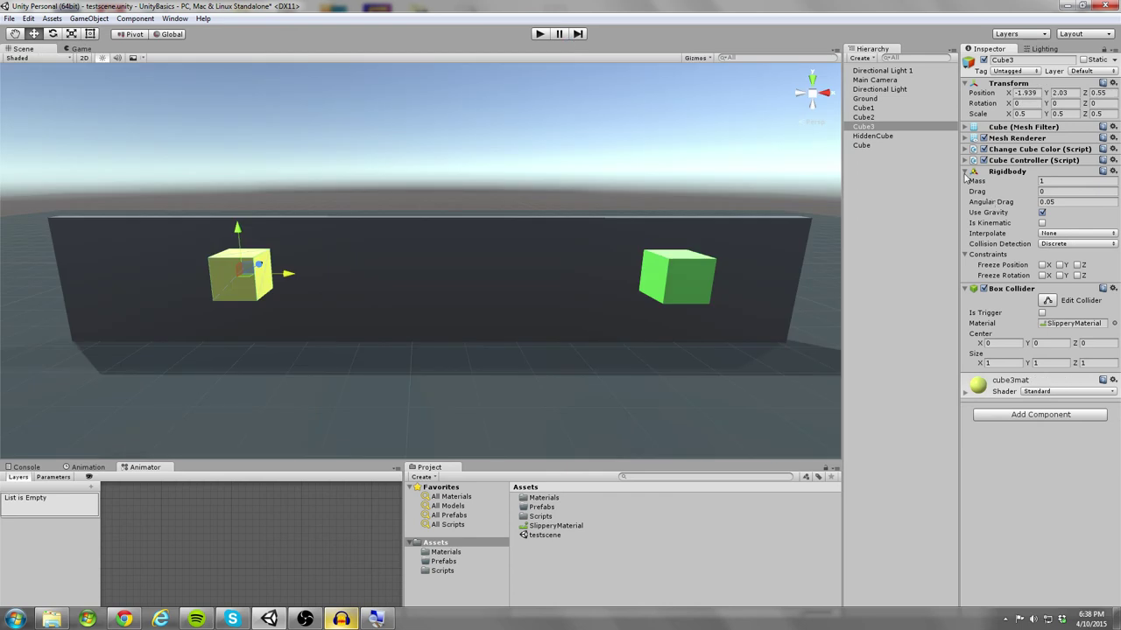